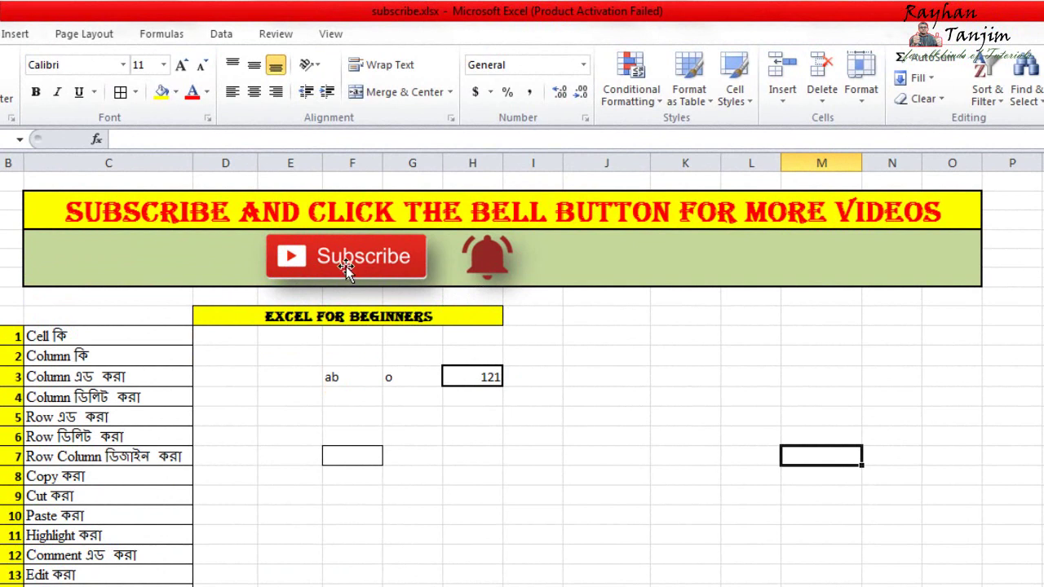
Look over cells around row 11 and dismiss the Windows colour-scheme prompt.
click(538, 314)
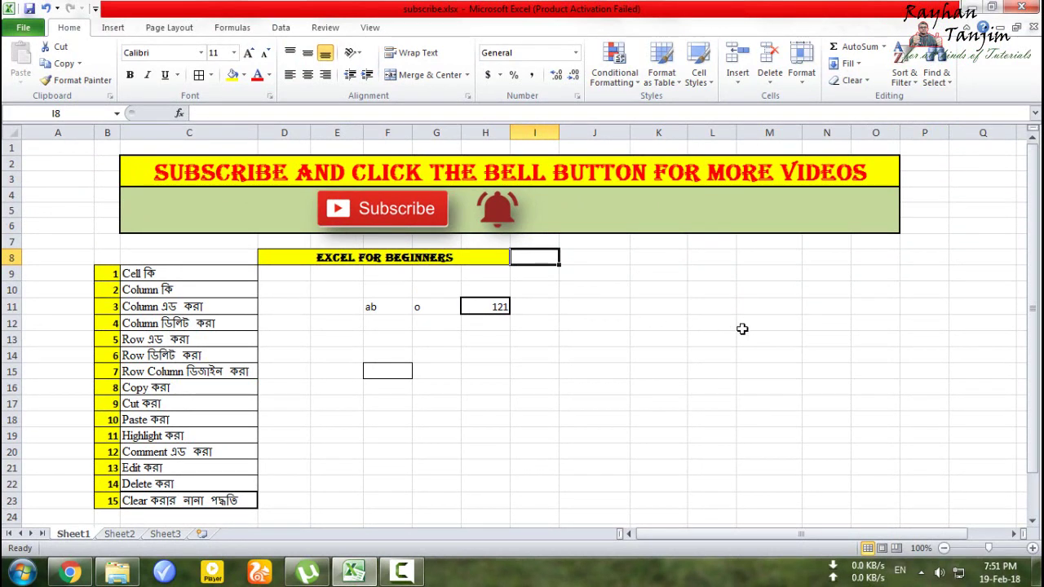
click(666, 307)
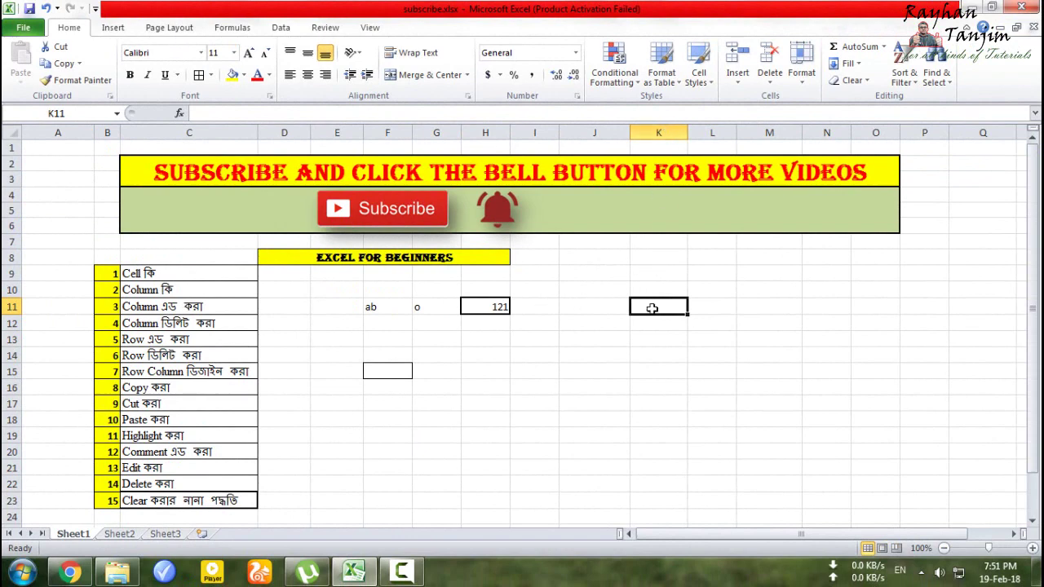
click(595, 359)
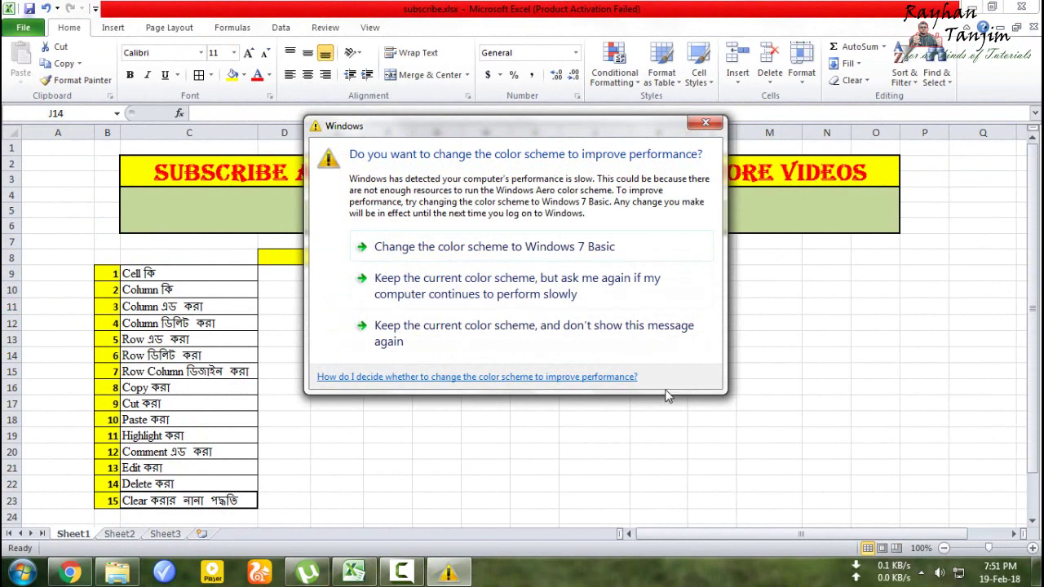
click(642, 479)
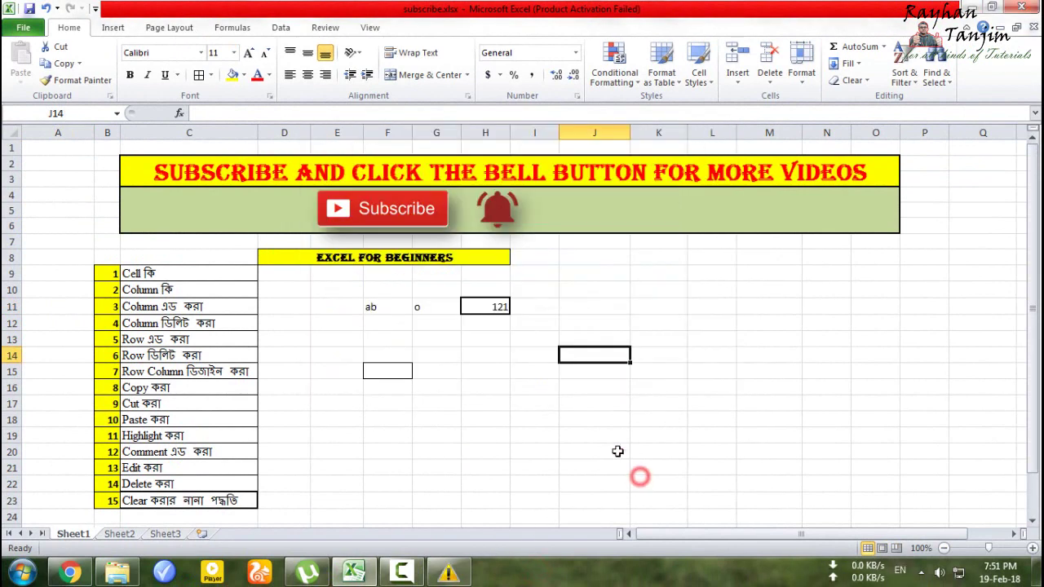
click(483, 308)
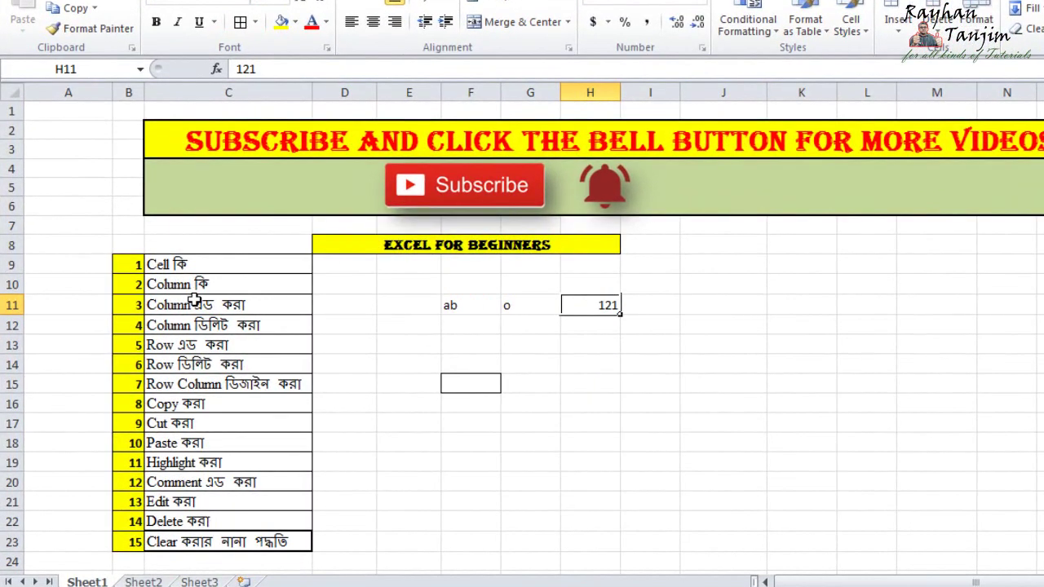
click(185, 285)
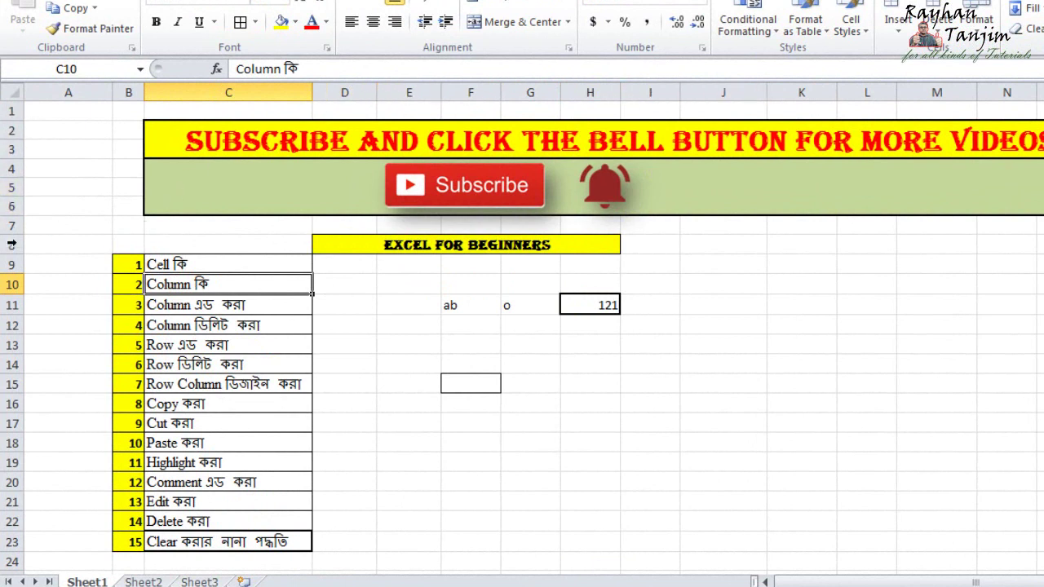
Select columns G through J in turn to find where the new column goes.
click(641, 93)
click(733, 93)
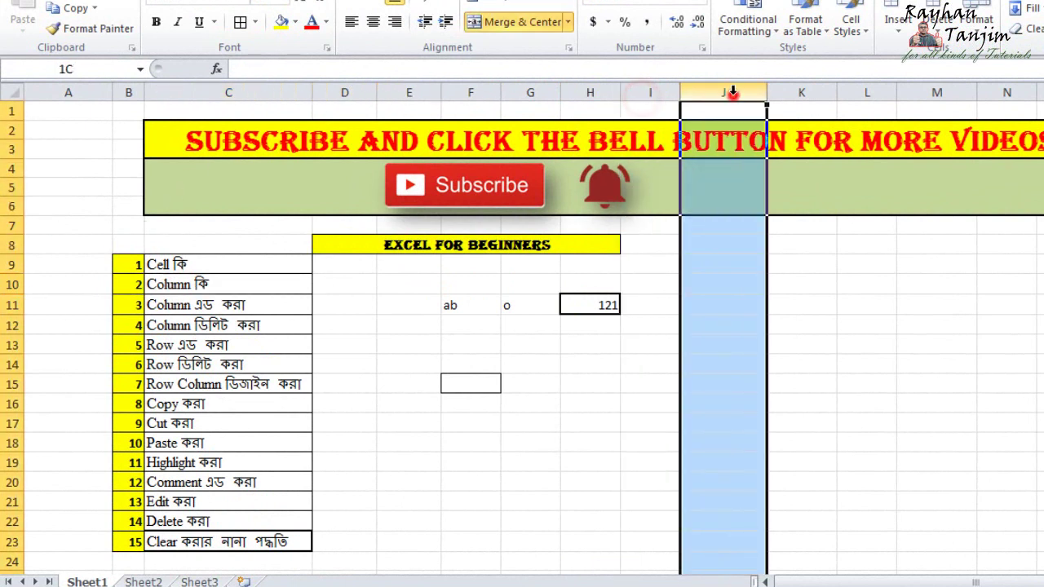
click(634, 93)
click(583, 93)
click(526, 103)
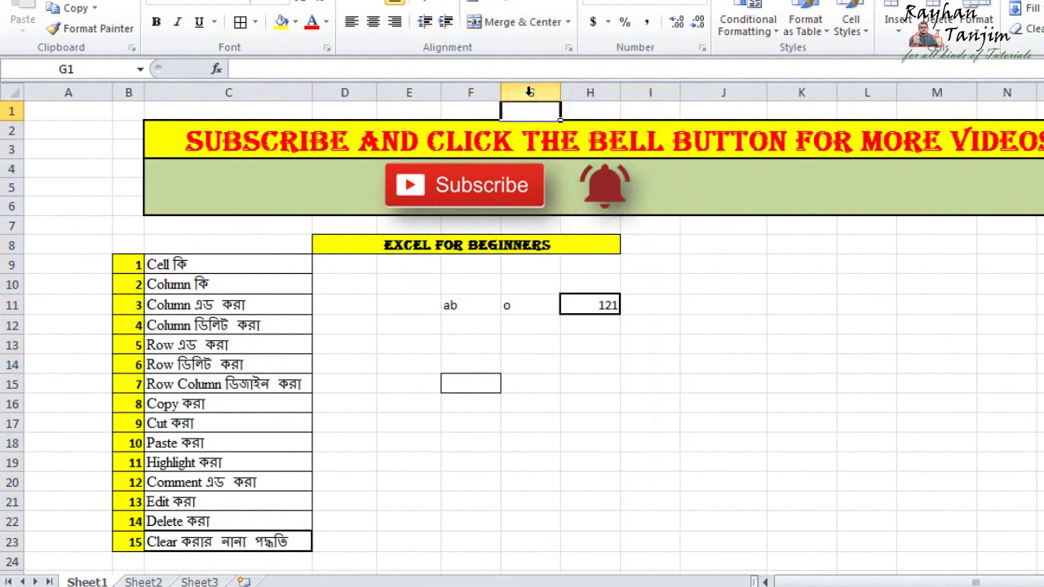
click(530, 93)
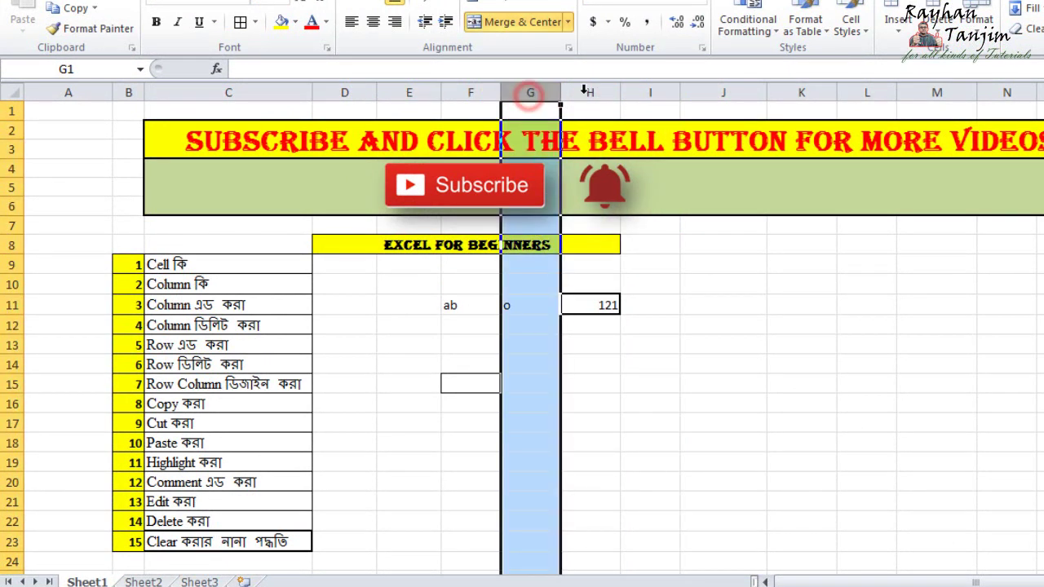
click(608, 96)
click(651, 93)
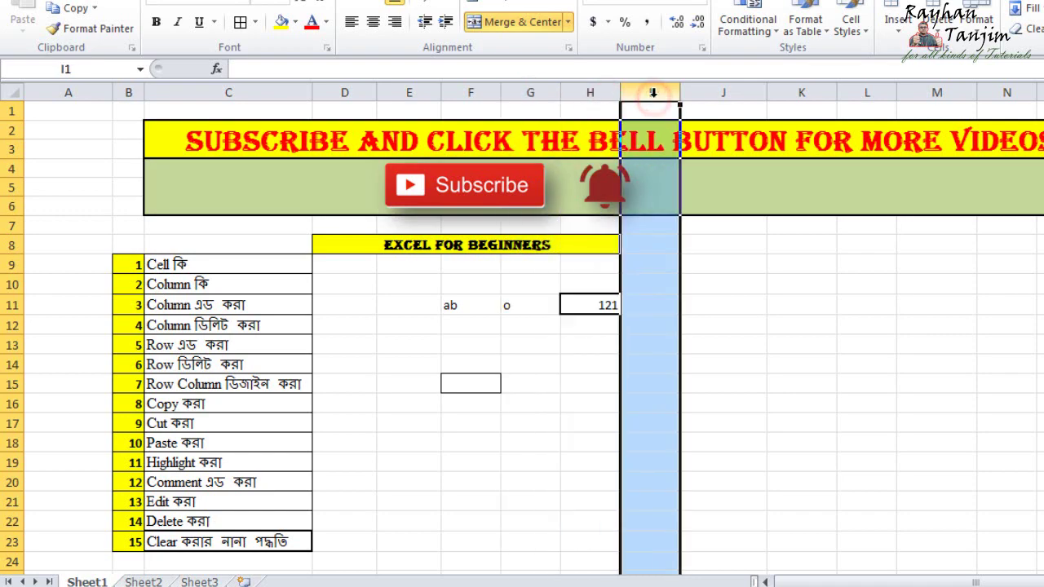
Review the row 11 entries ab, o and 121 in F11 to H11.
click(241, 308)
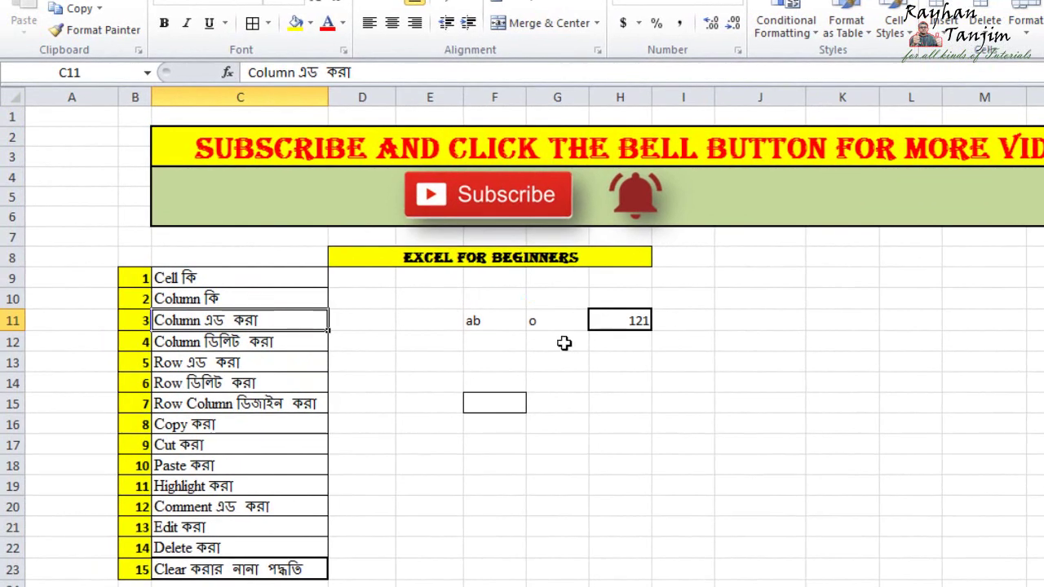
click(463, 316)
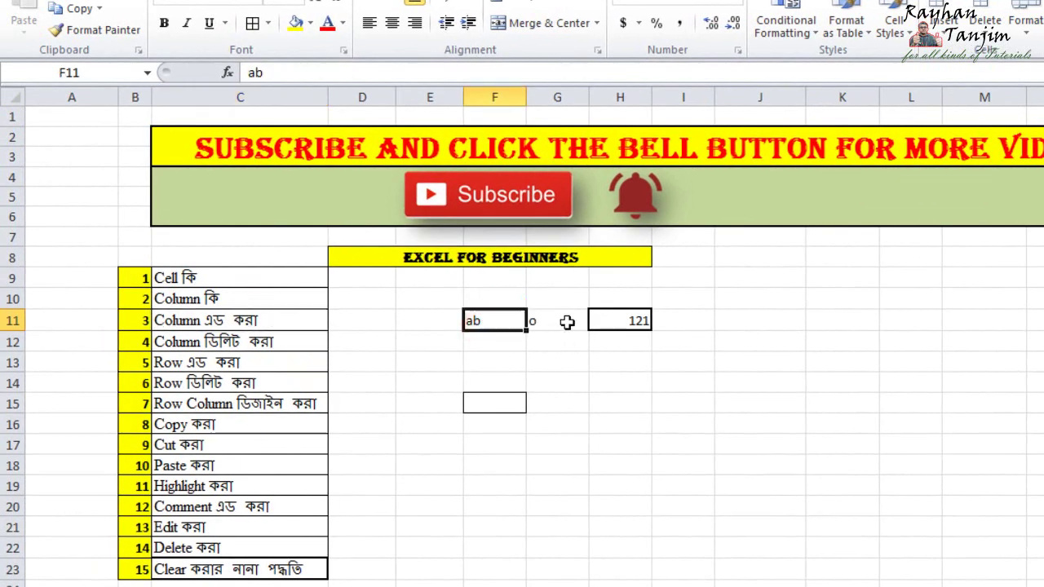
click(566, 321)
click(621, 322)
click(549, 322)
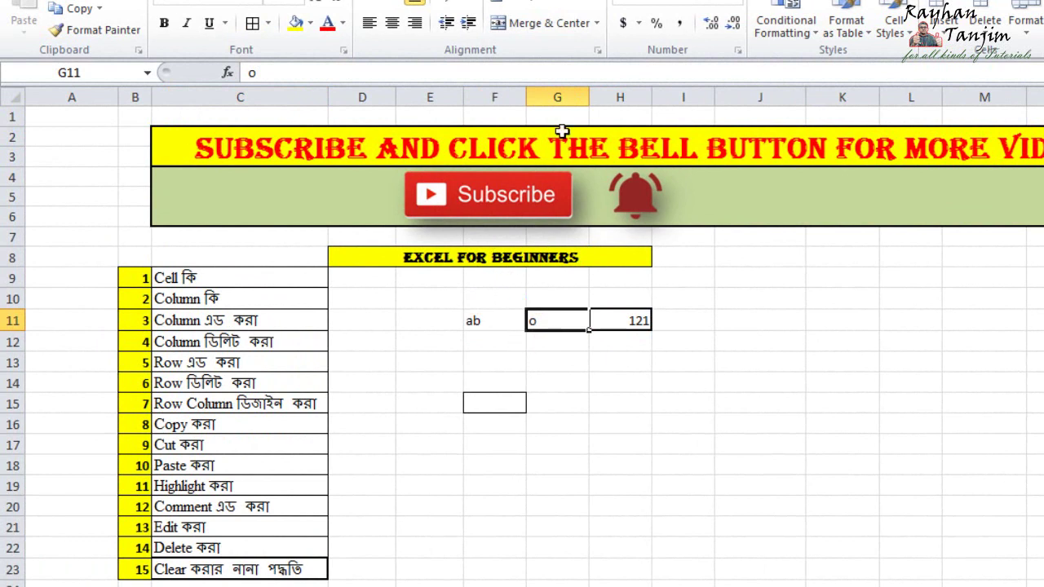
Insert a blank column at G, shifting o and 121 to the right.
click(562, 98)
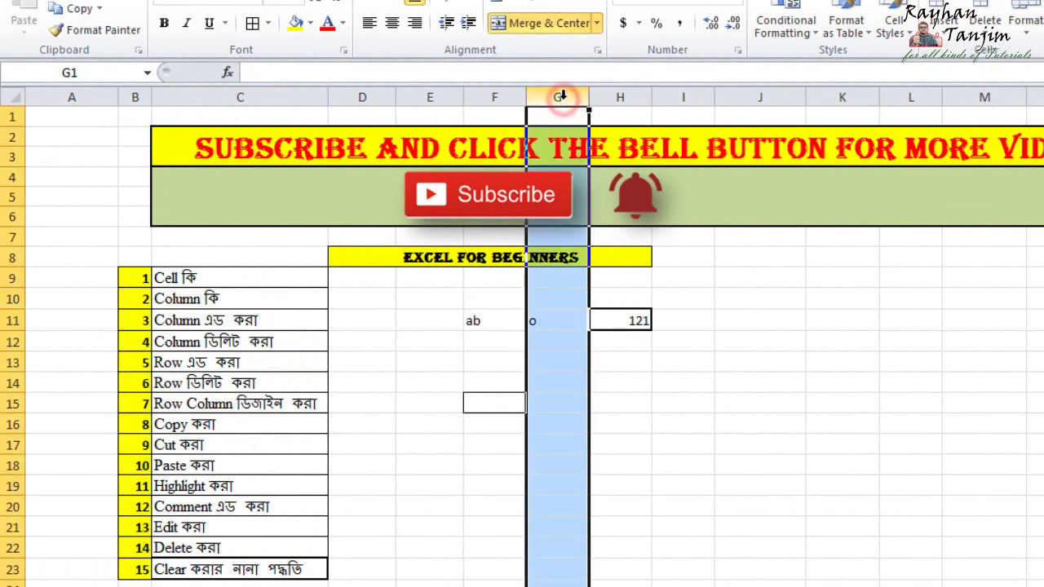
right_click(563, 99)
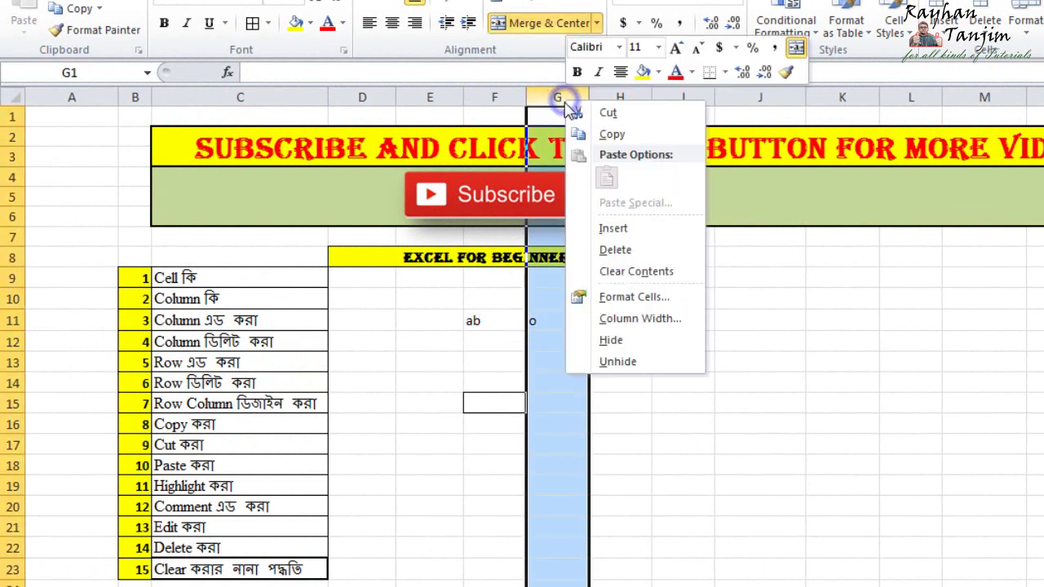
click(610, 229)
Enter 12 in the new empty cell G11.
click(664, 399)
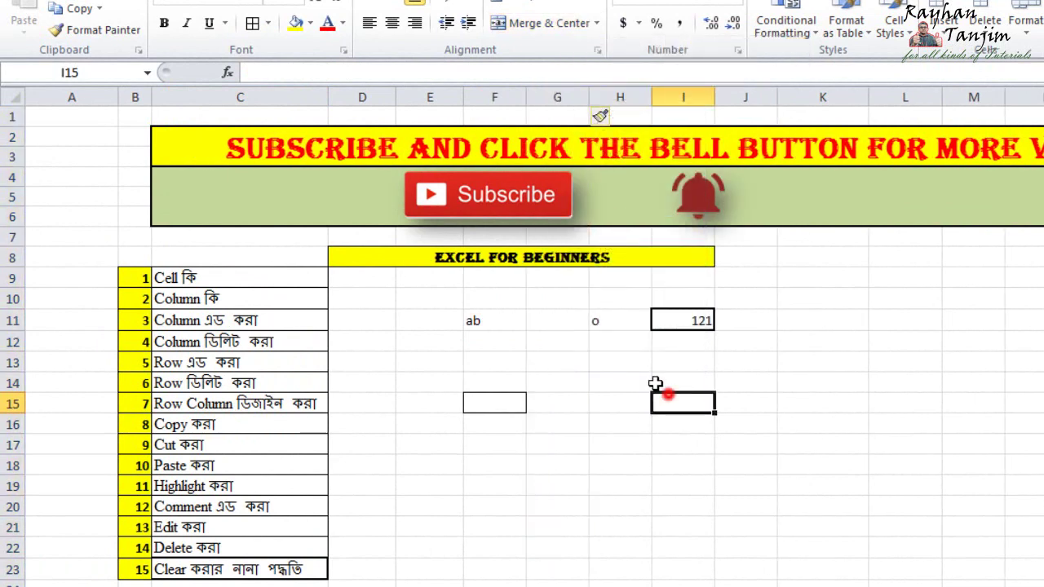
click(555, 323)
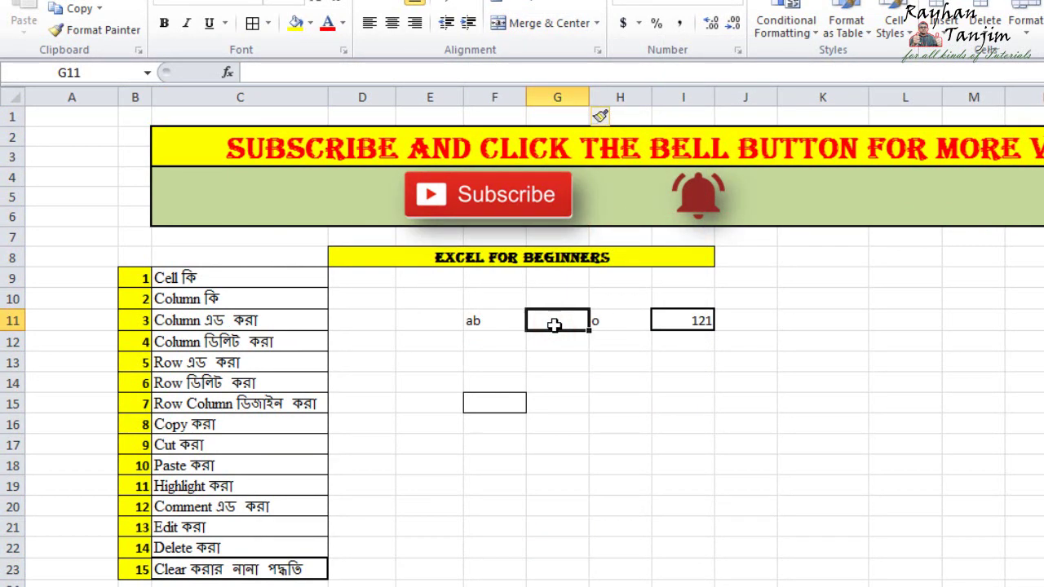
text(12)
click(889, 386)
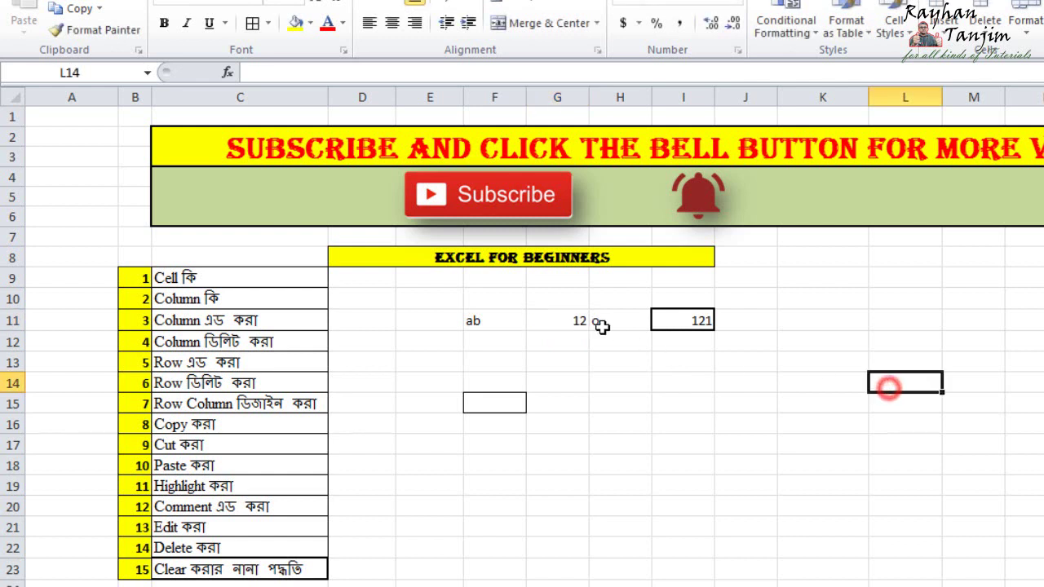
click(557, 321)
click(557, 320)
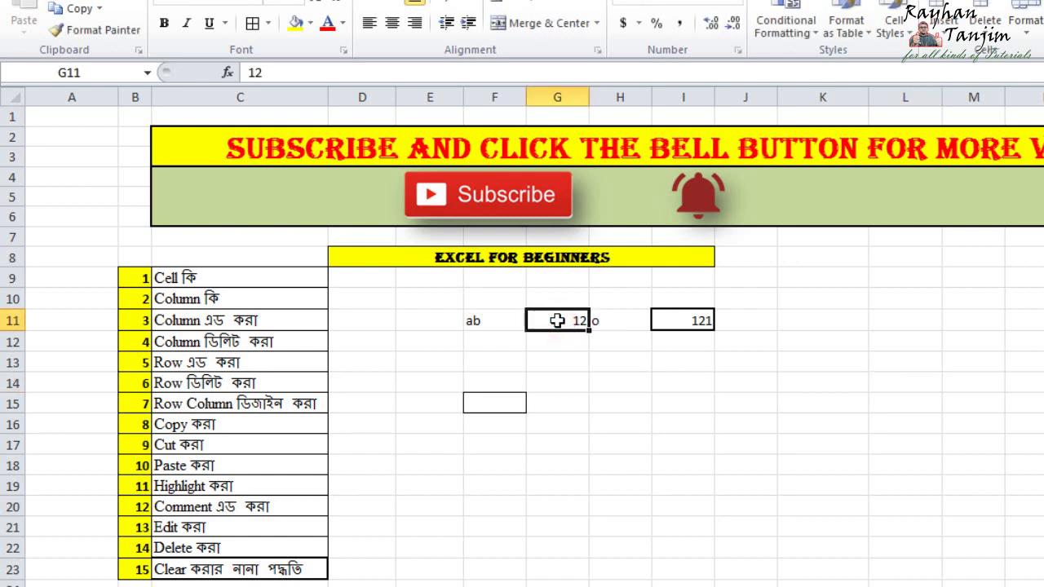
Confirm G11 shows 12 beside the shifted o and 121 values.
click(696, 380)
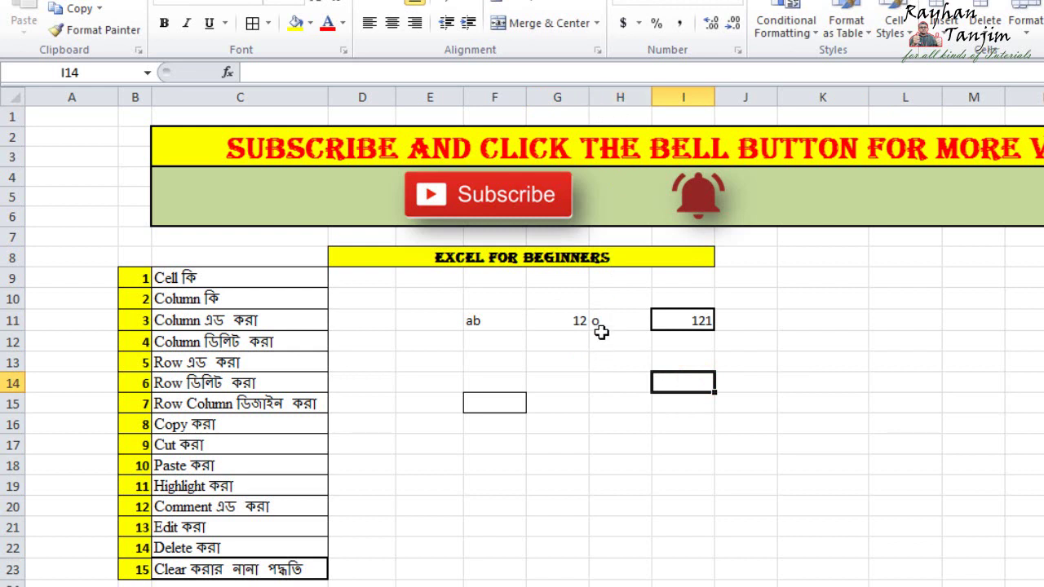
click(604, 324)
click(563, 322)
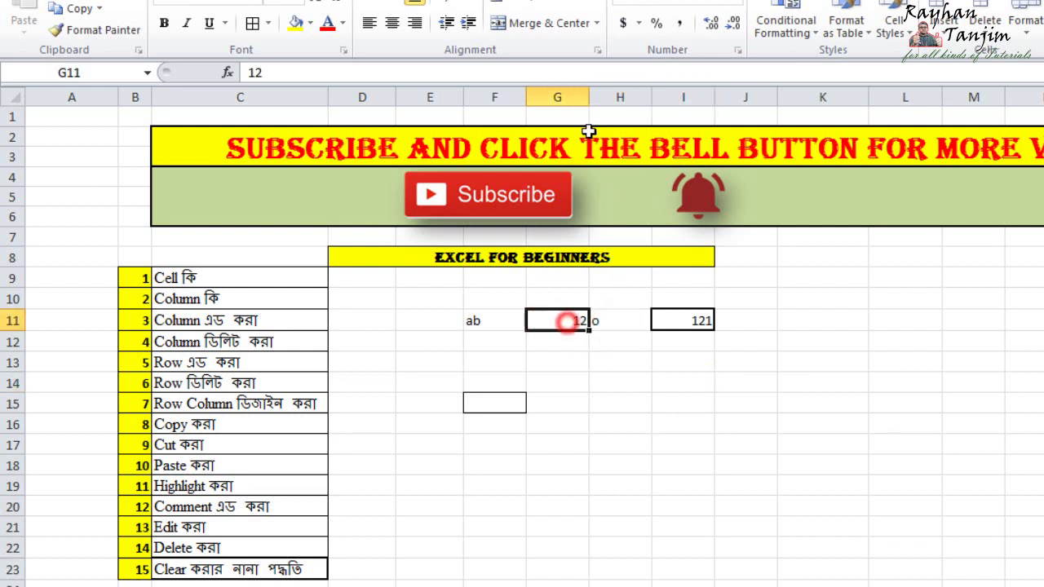
click(620, 97)
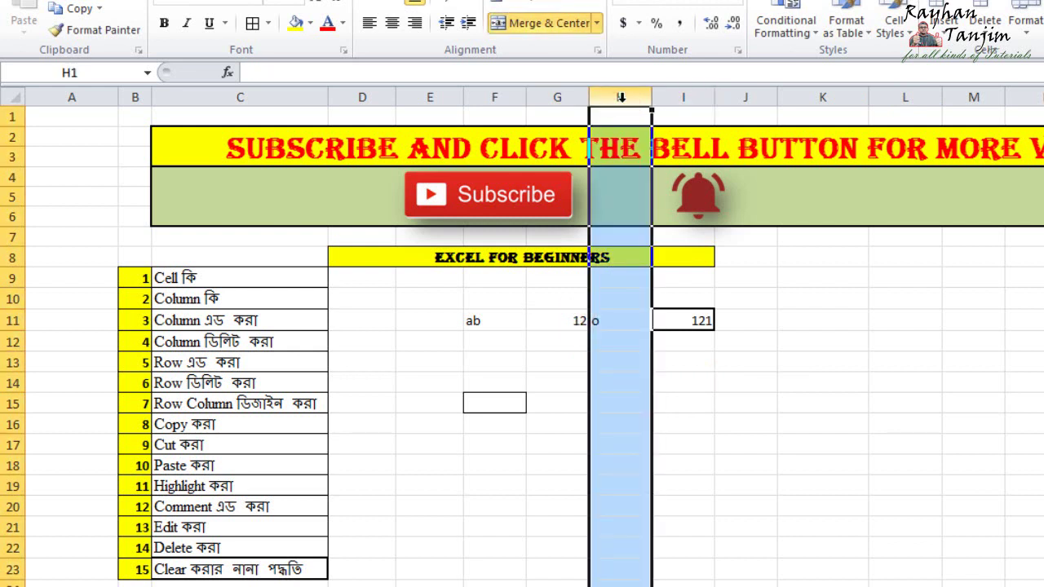
Delete column H holding o, so row 11 reads ab, 12, 121.
right_click(621, 97)
click(620, 97)
right_click(621, 99)
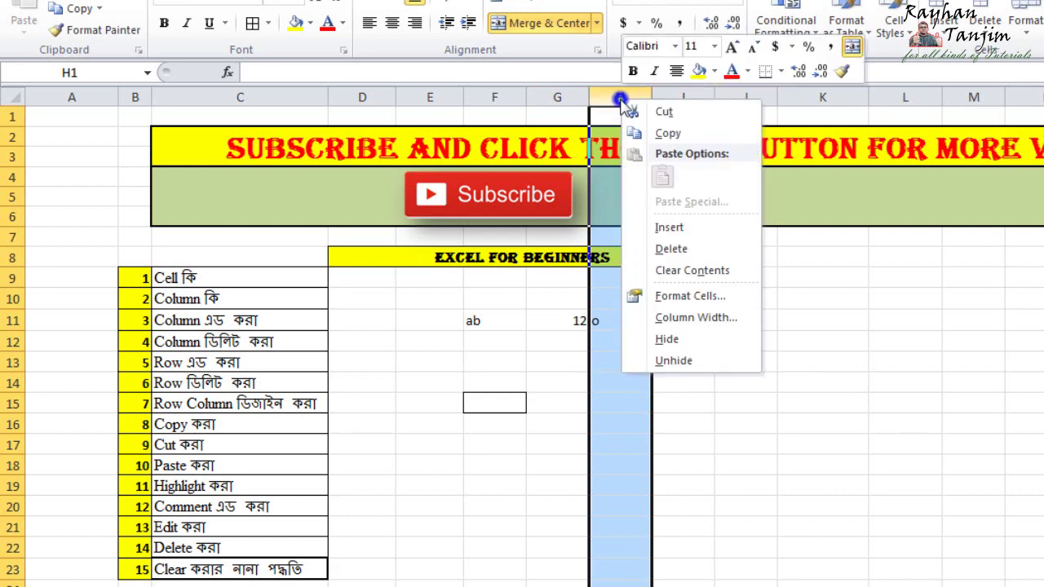
click(680, 251)
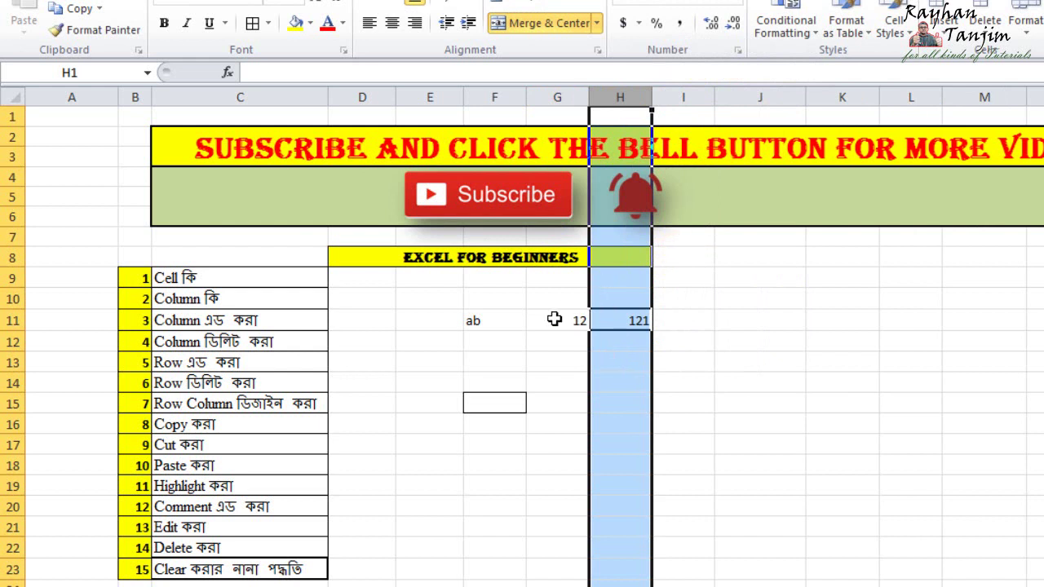
click(553, 323)
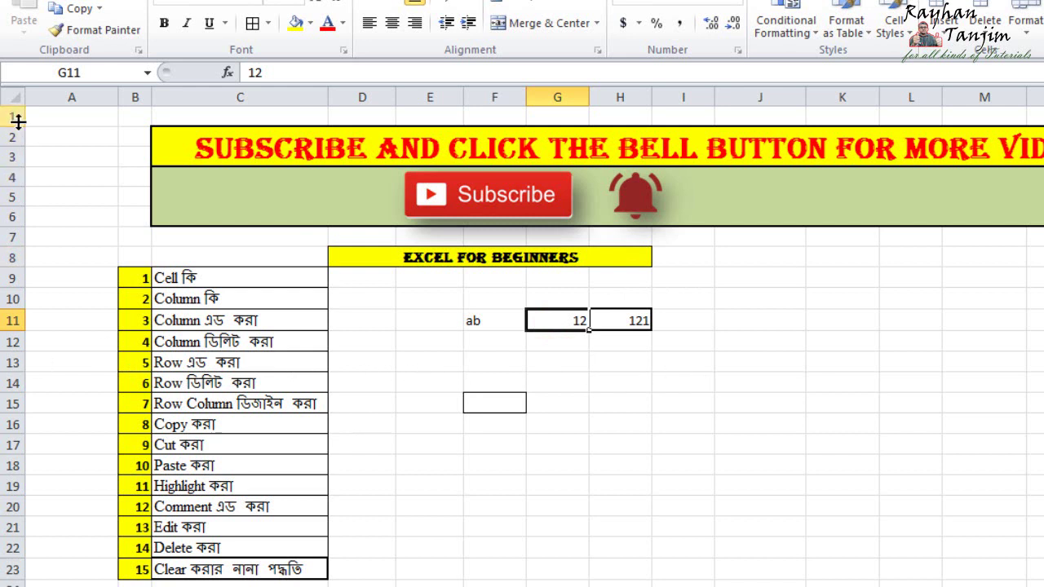
Select rows 10 through 14 one after another.
click(14, 298)
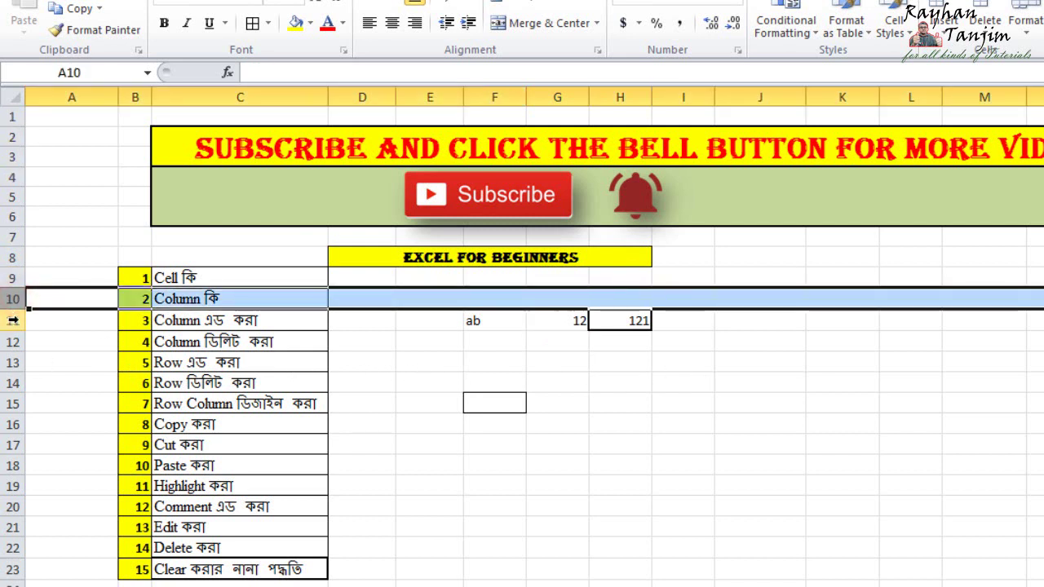
click(13, 319)
click(13, 341)
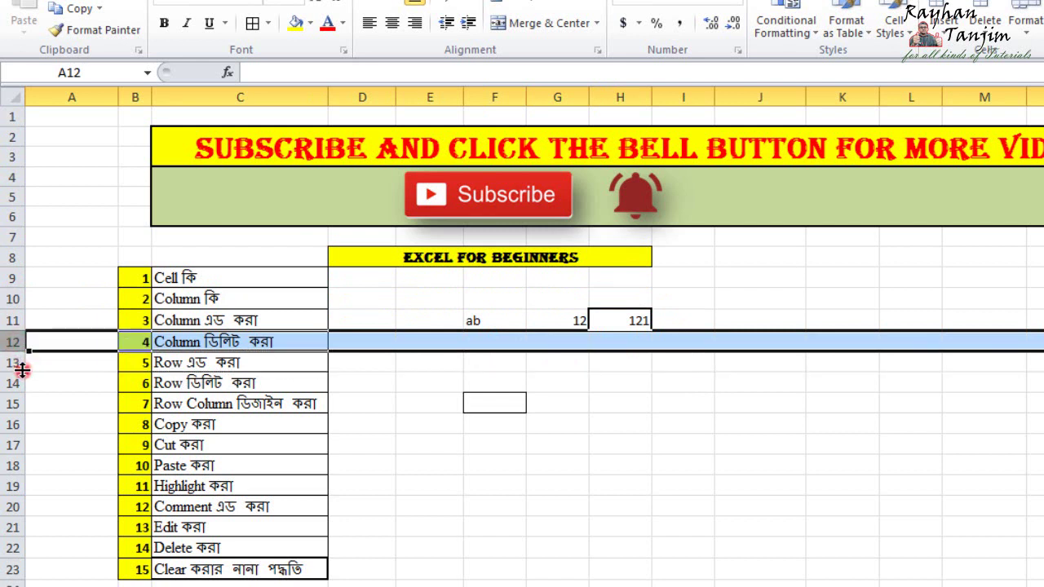
click(13, 362)
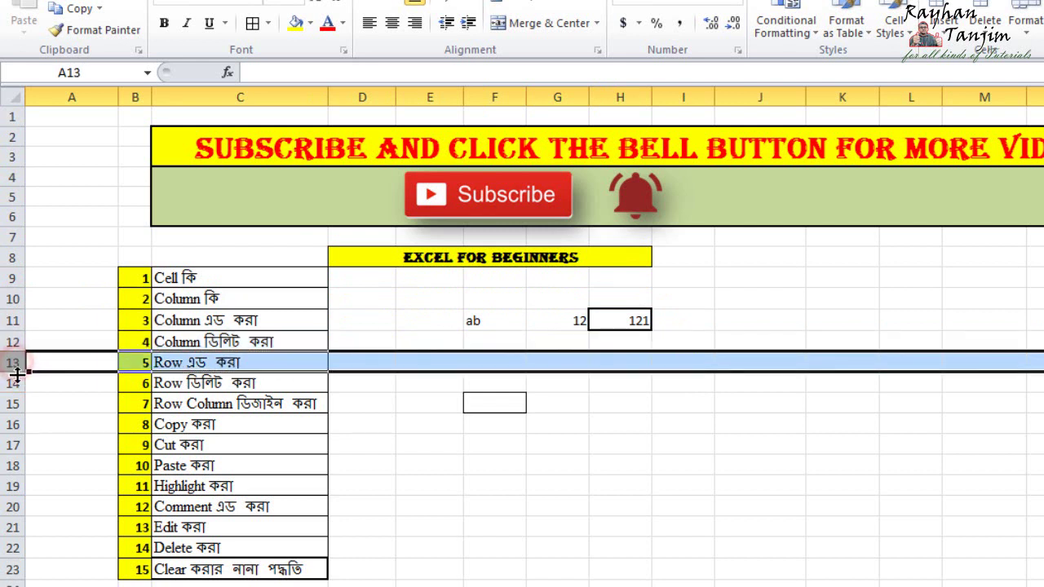
click(15, 382)
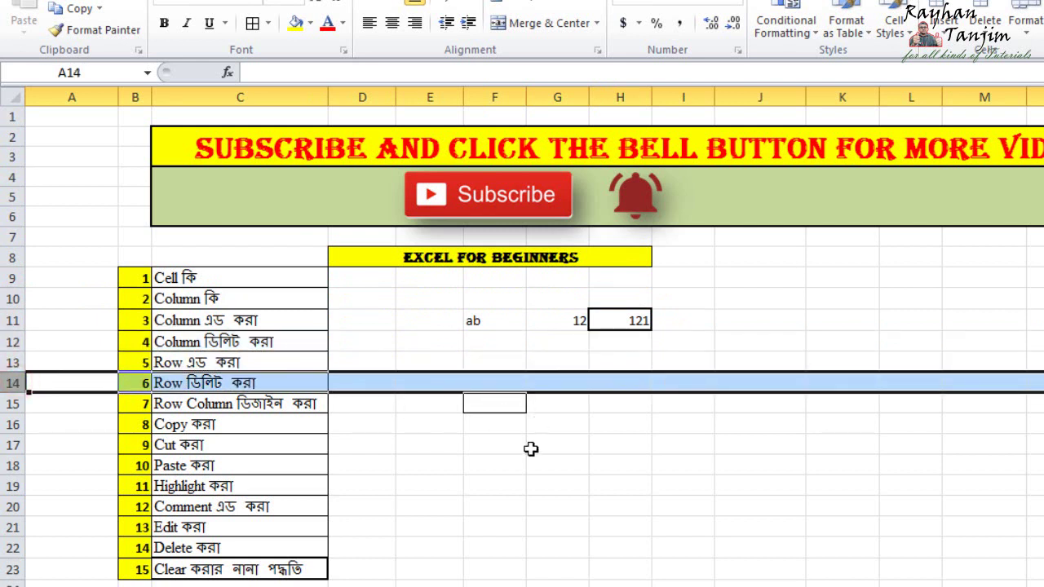
click(546, 484)
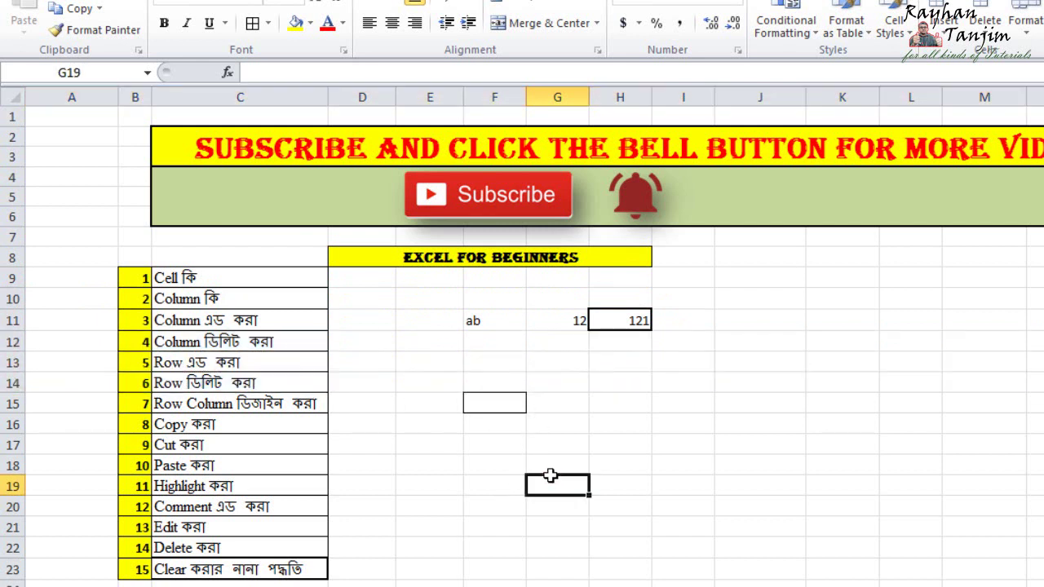
Enter 1, 2 and 3 into I13, I14 and I15.
click(693, 360)
text(1)
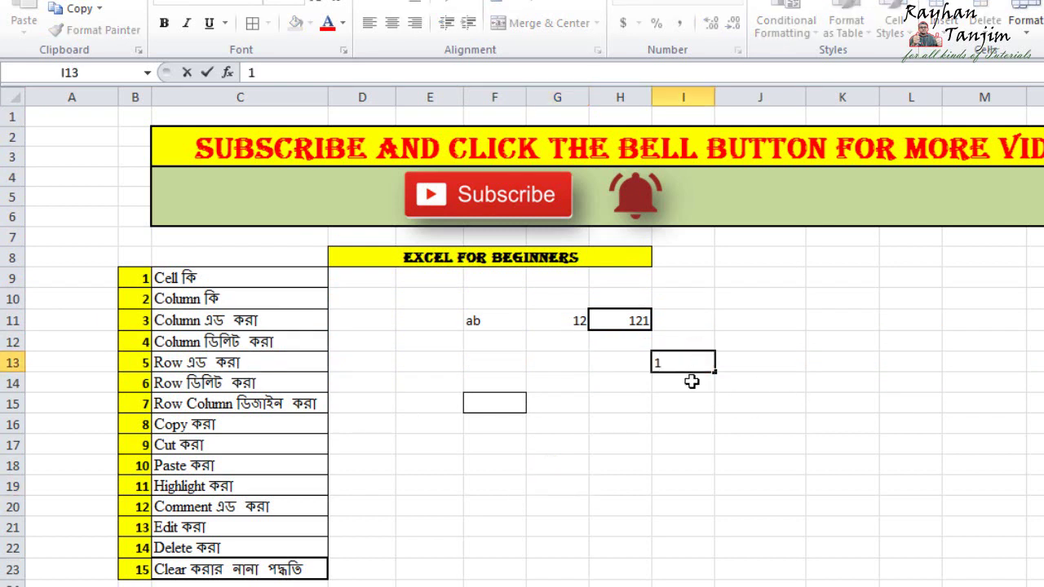
click(692, 382)
text(2)
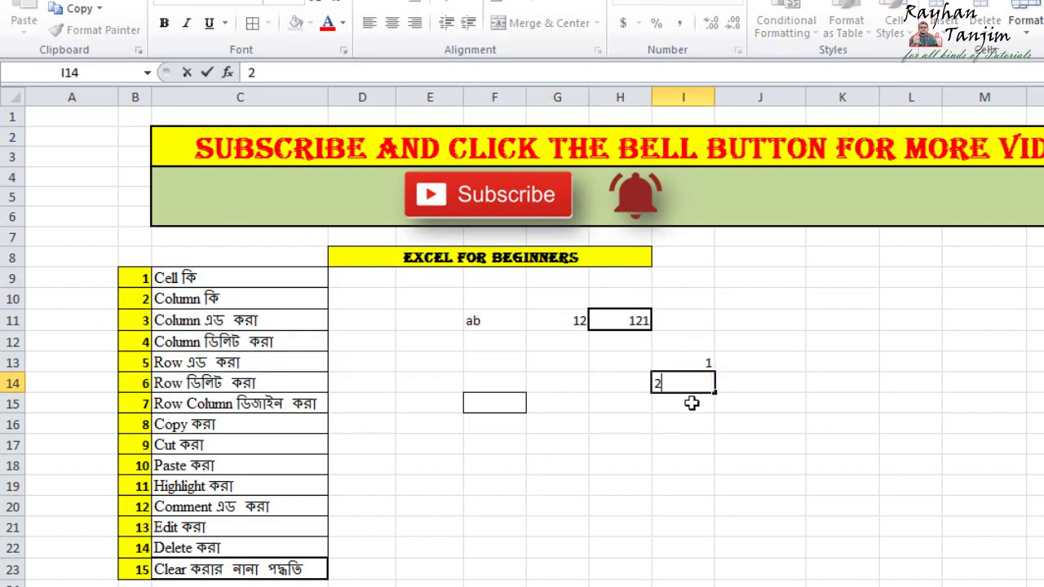
click(691, 402)
text(3)
click(867, 447)
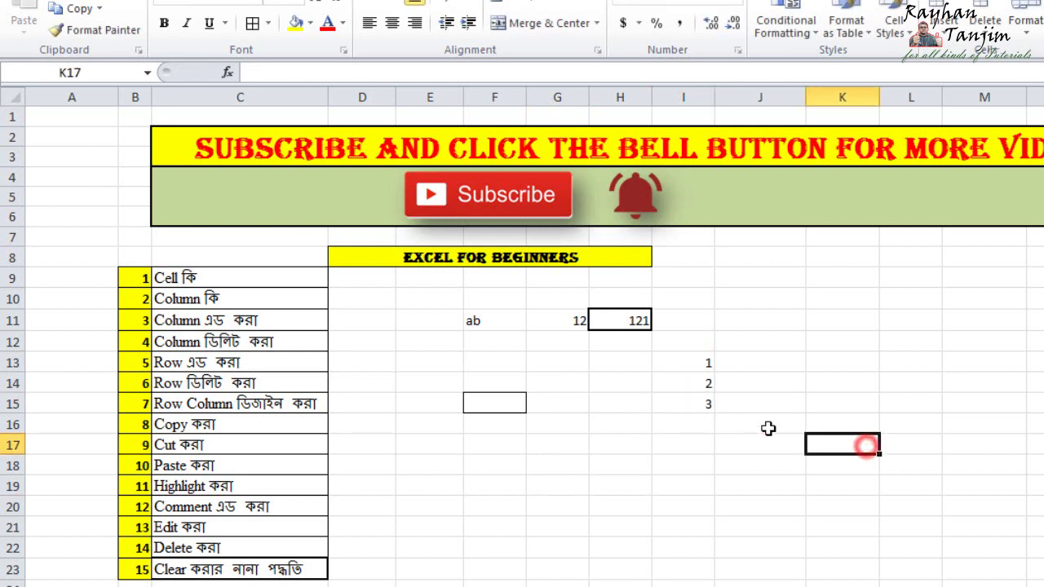
click(12, 382)
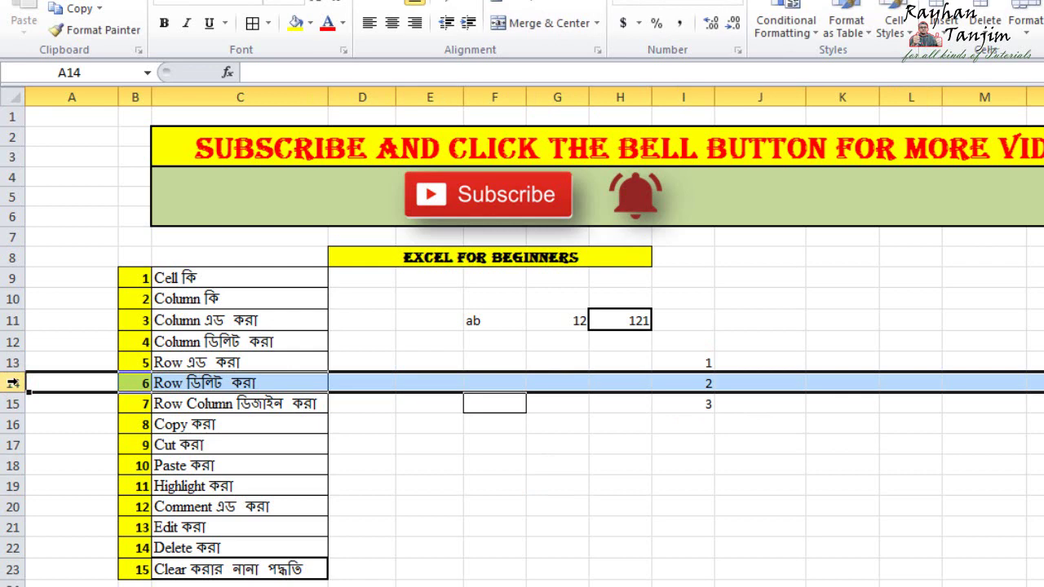
right_click(12, 382)
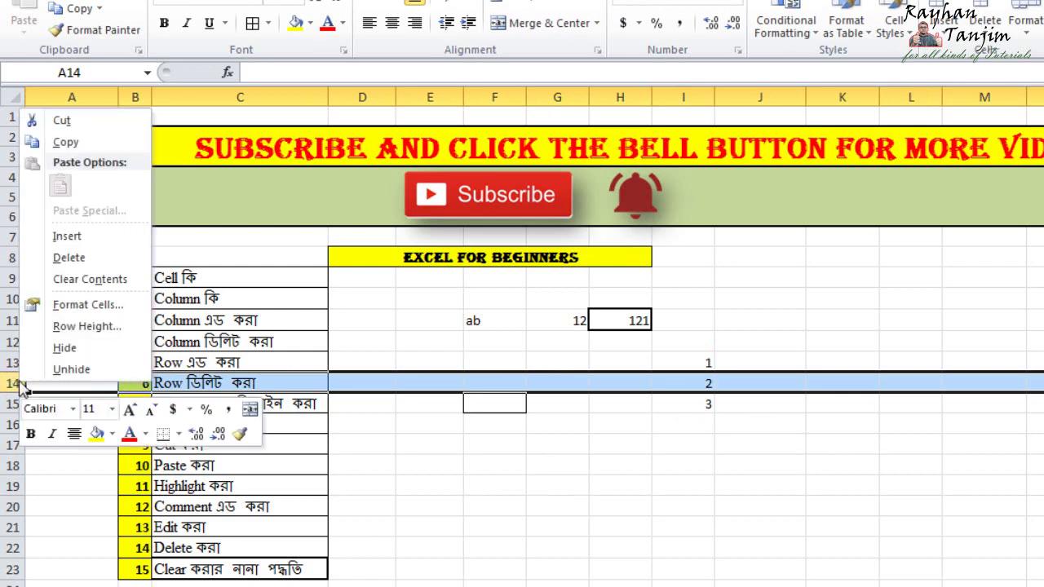
click(65, 238)
click(873, 417)
click(699, 381)
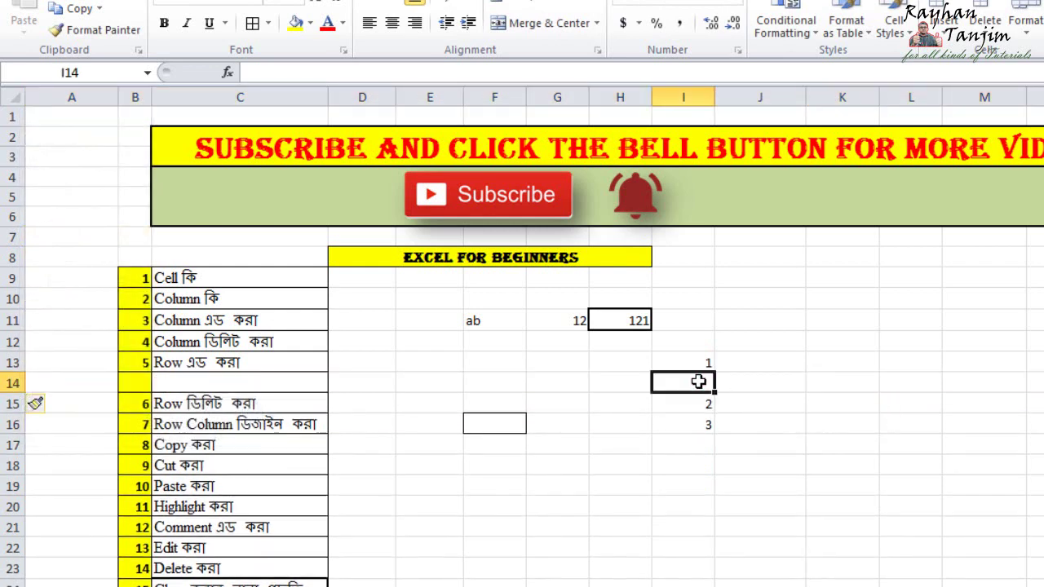
text(5)
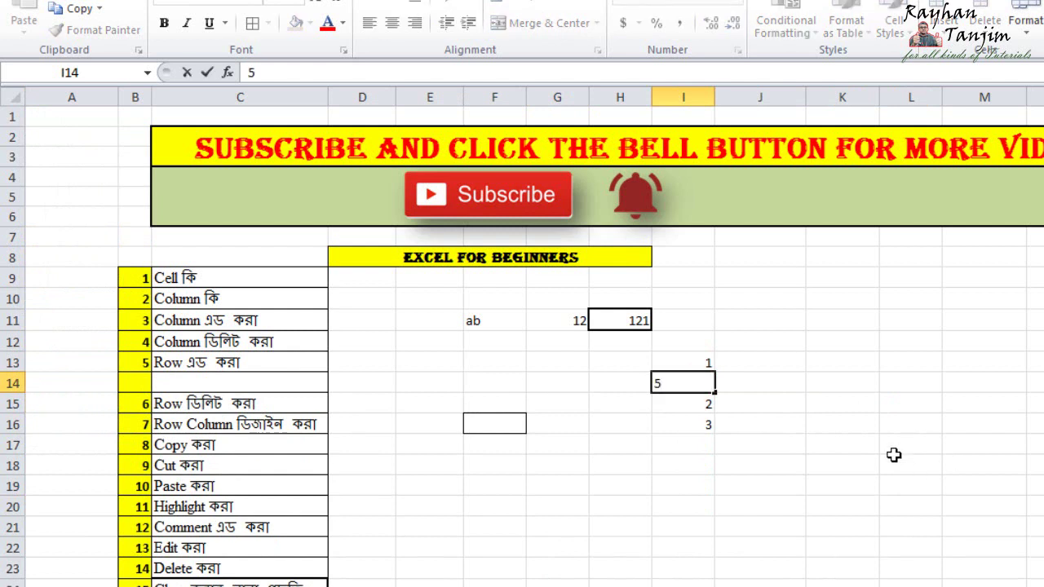
click(892, 452)
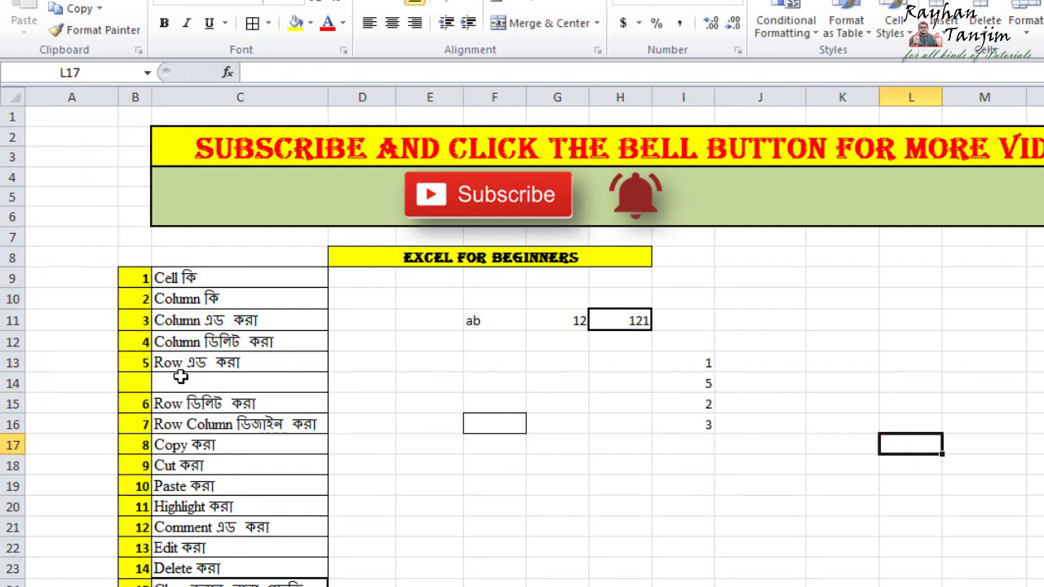
key(ctrl+z)
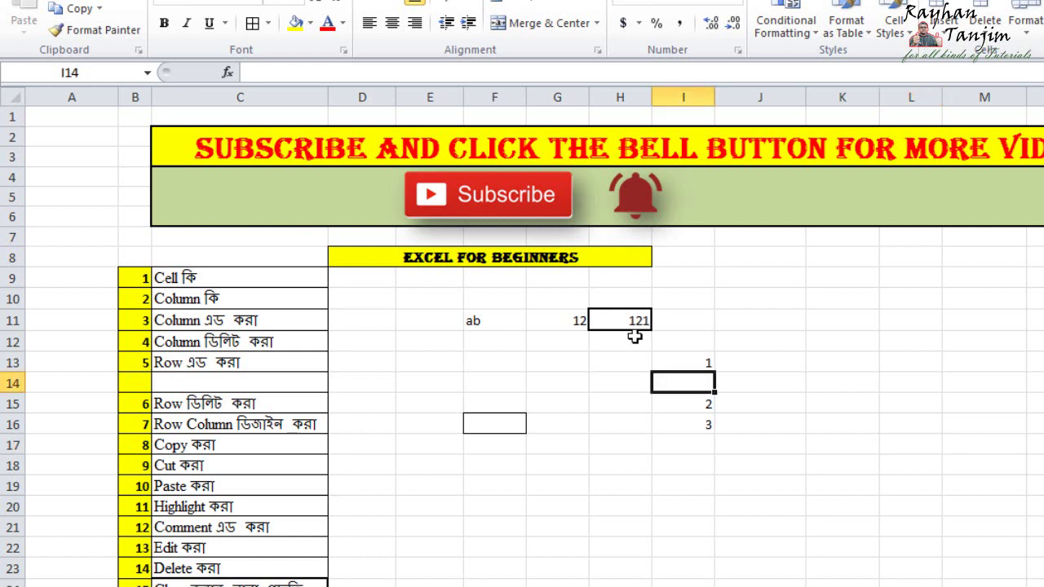
key(ctrl+z)
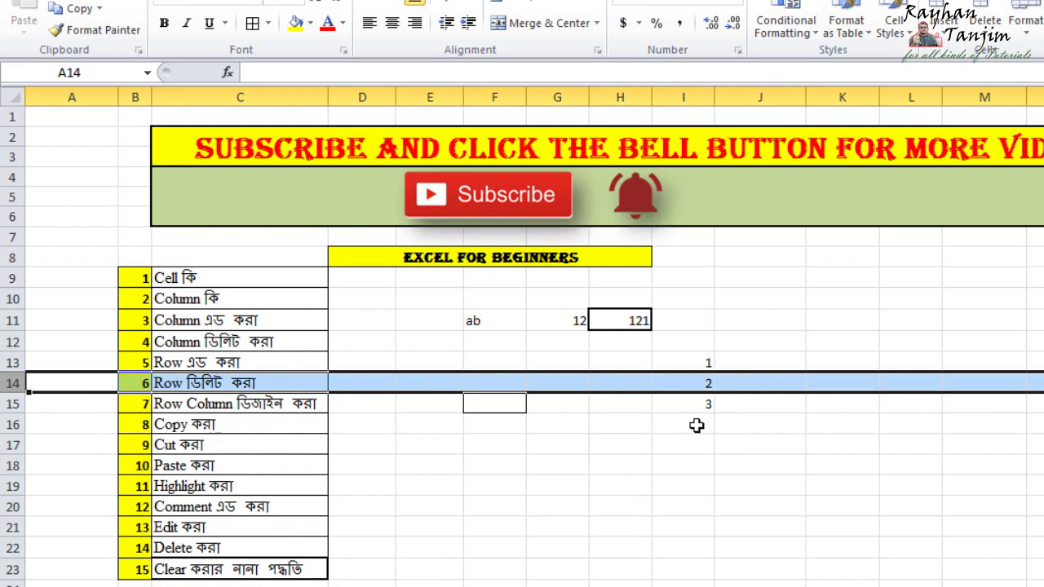
right_click(13, 385)
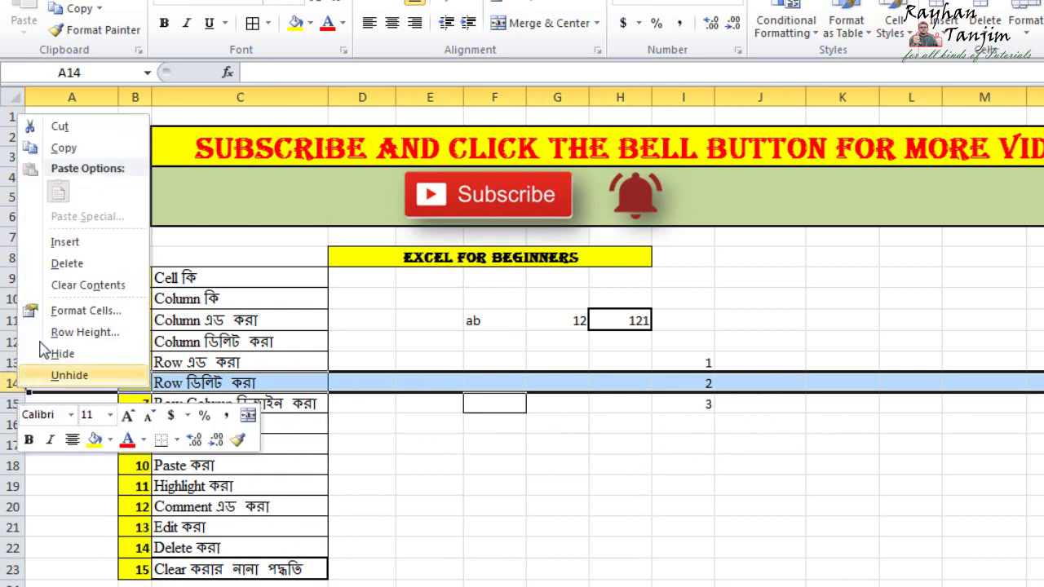
click(65, 264)
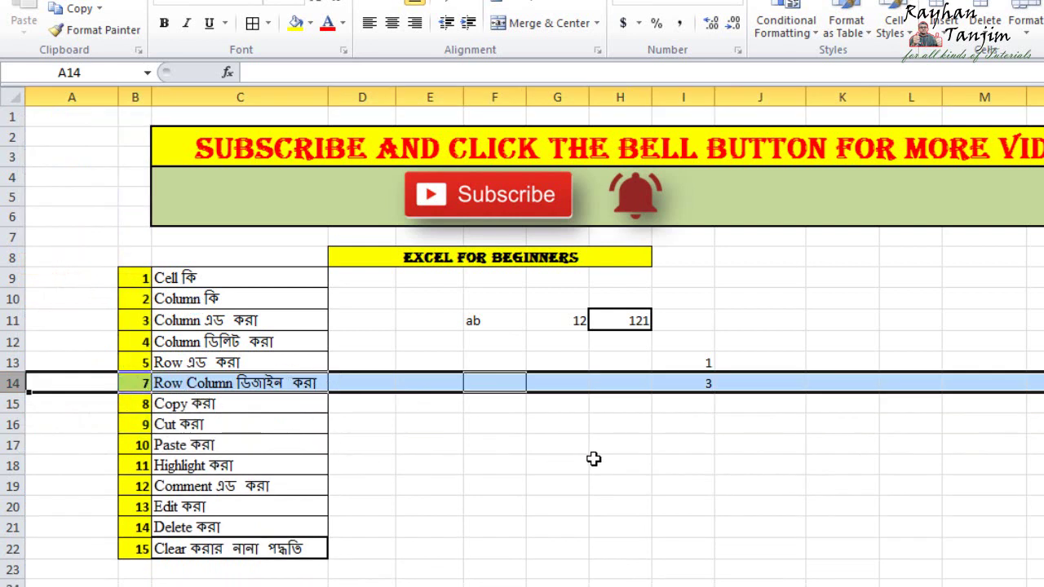
key(ctrl+z)
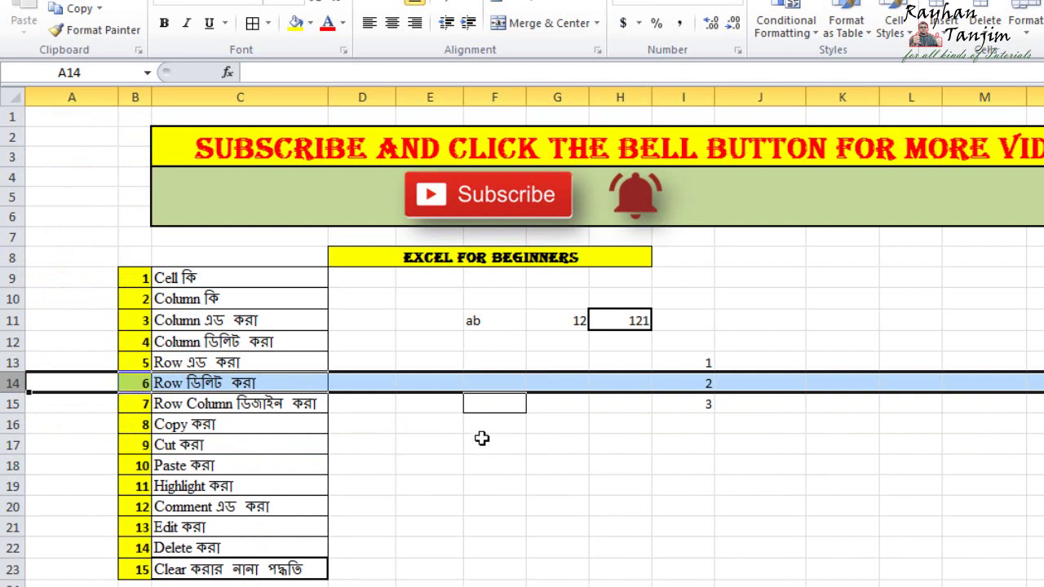
Type fd into J13, J14 and J15.
click(210, 404)
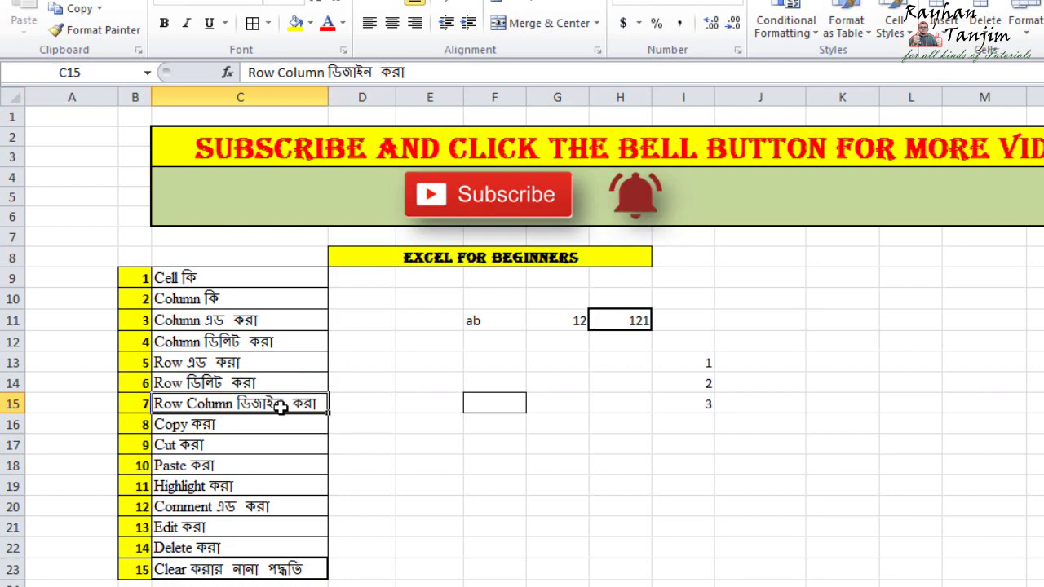
click(779, 366)
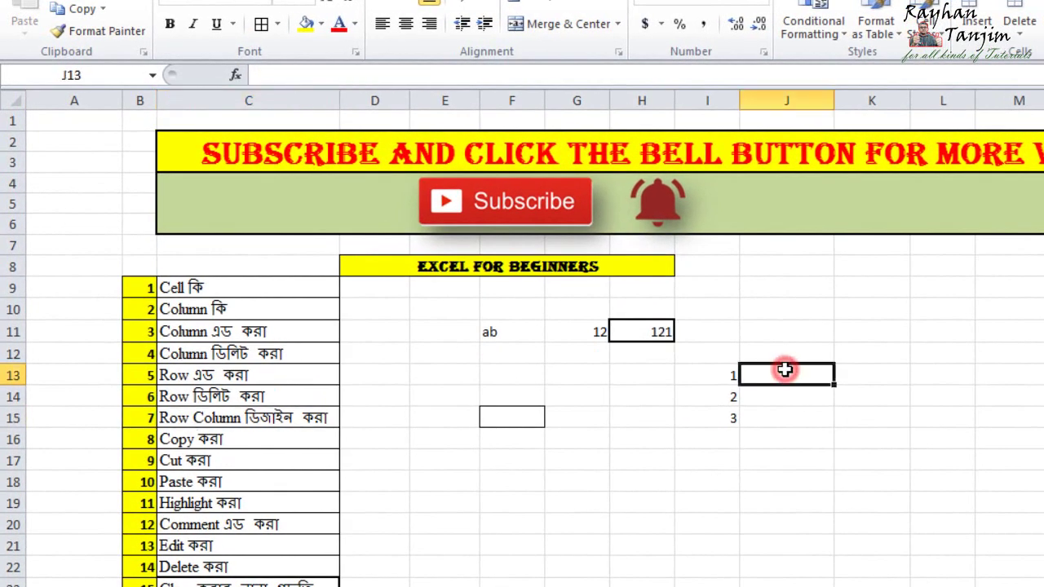
text(fd)
click(781, 399)
text(fd)
click(785, 420)
text(fd)
click(814, 462)
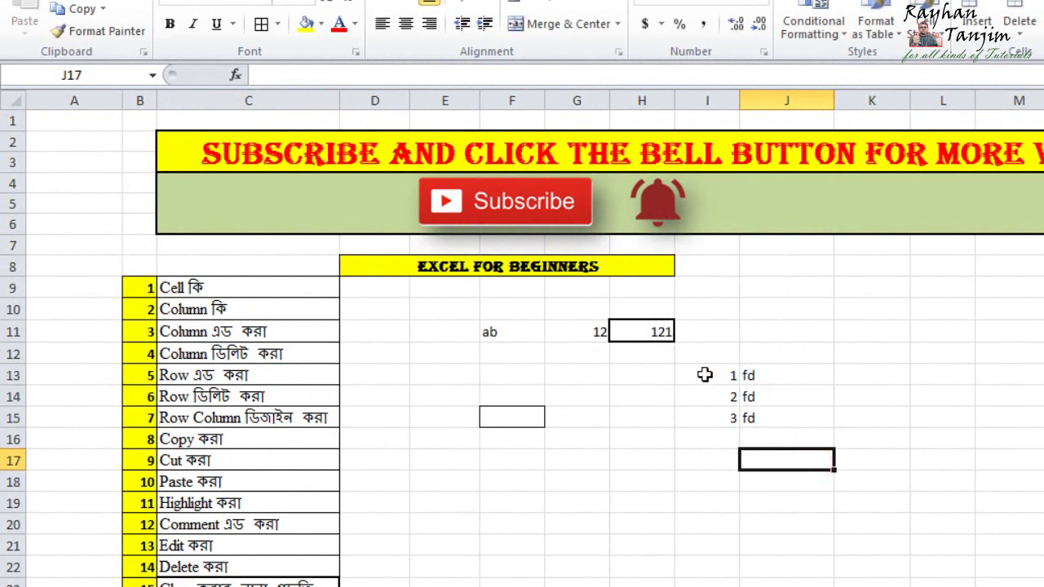
Apply All Borders to the block I13:J15.
drag(705, 375, 799, 420)
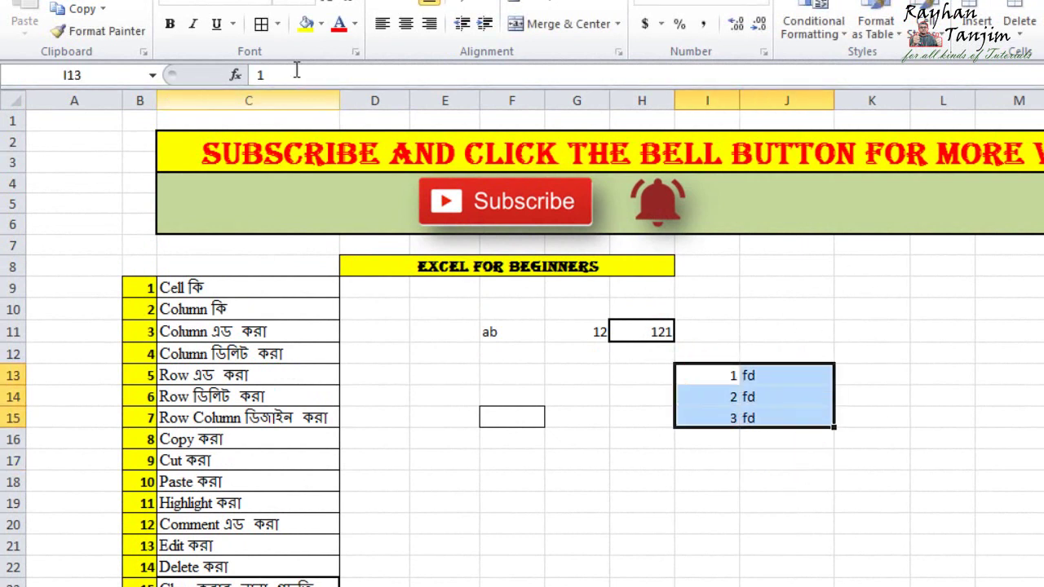
click(276, 24)
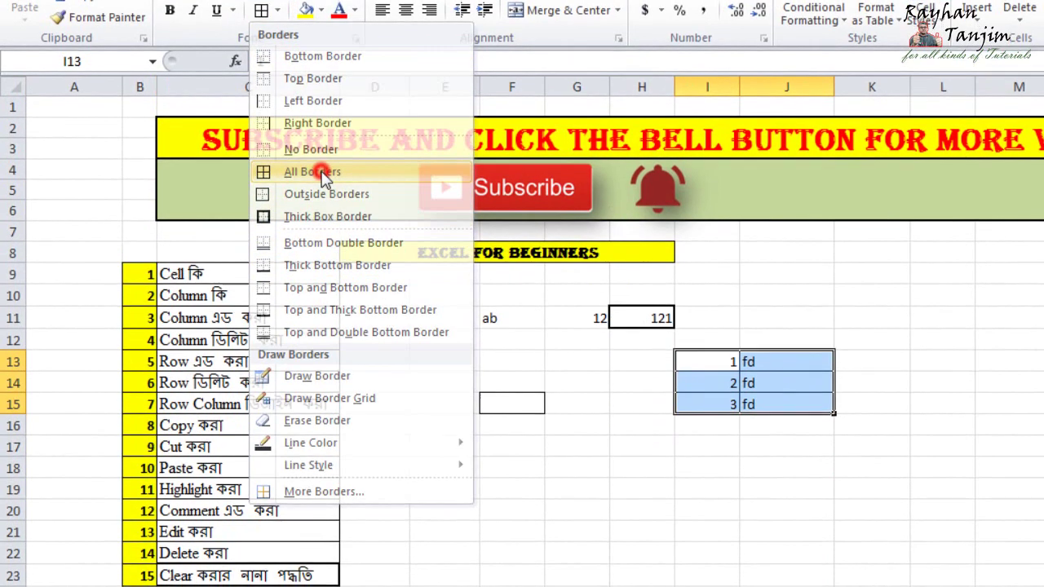
click(312, 185)
click(946, 396)
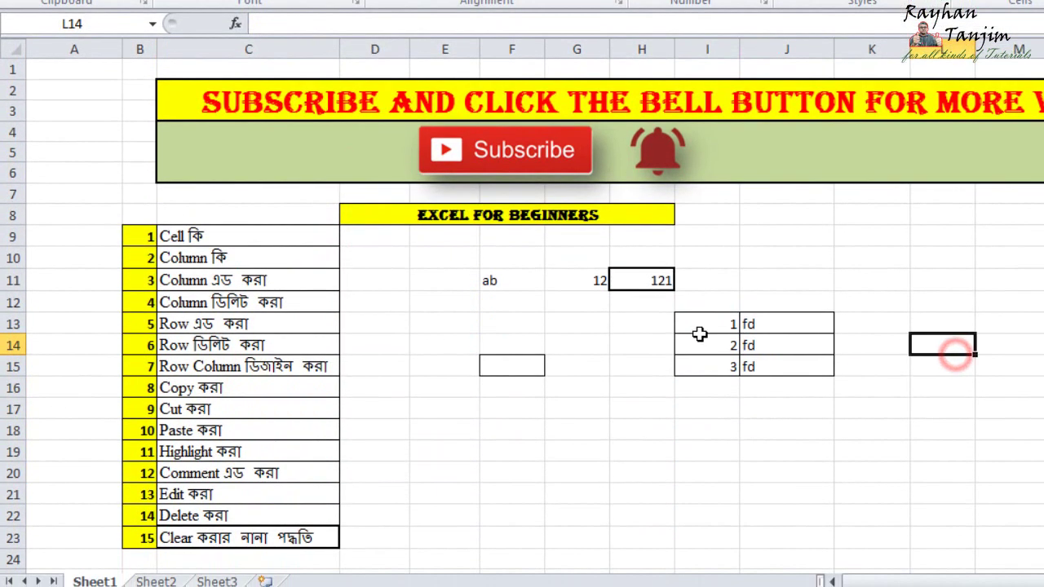
Add a Thick Box Border around I13:J15.
drag(703, 324, 783, 366)
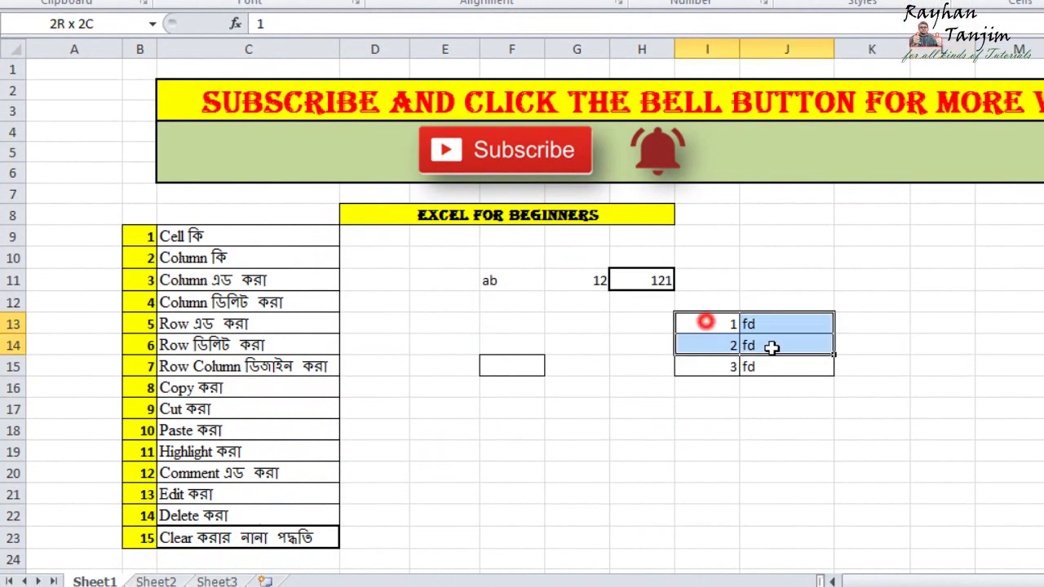
click(285, 12)
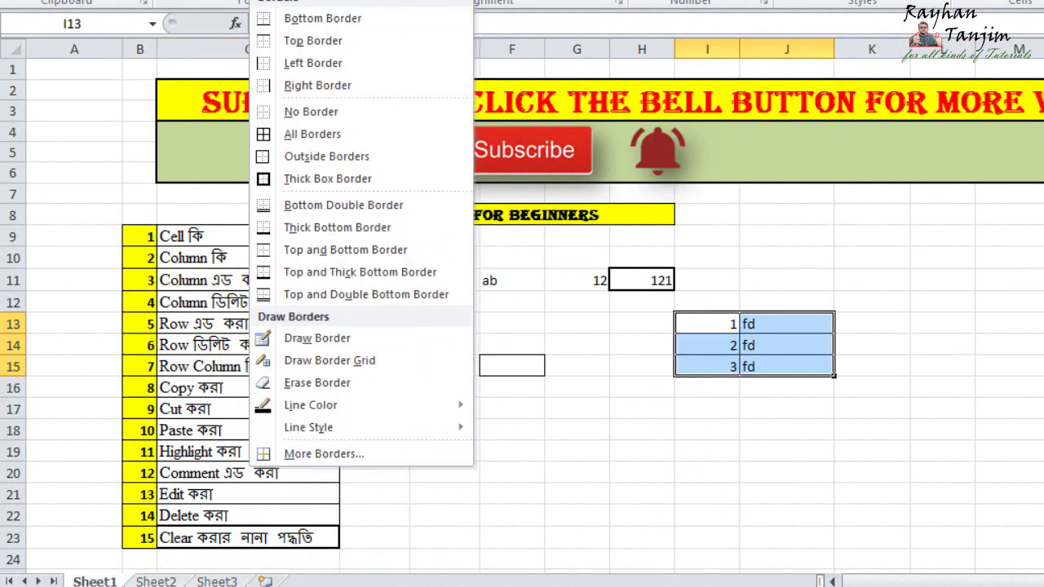
click(310, 181)
click(969, 397)
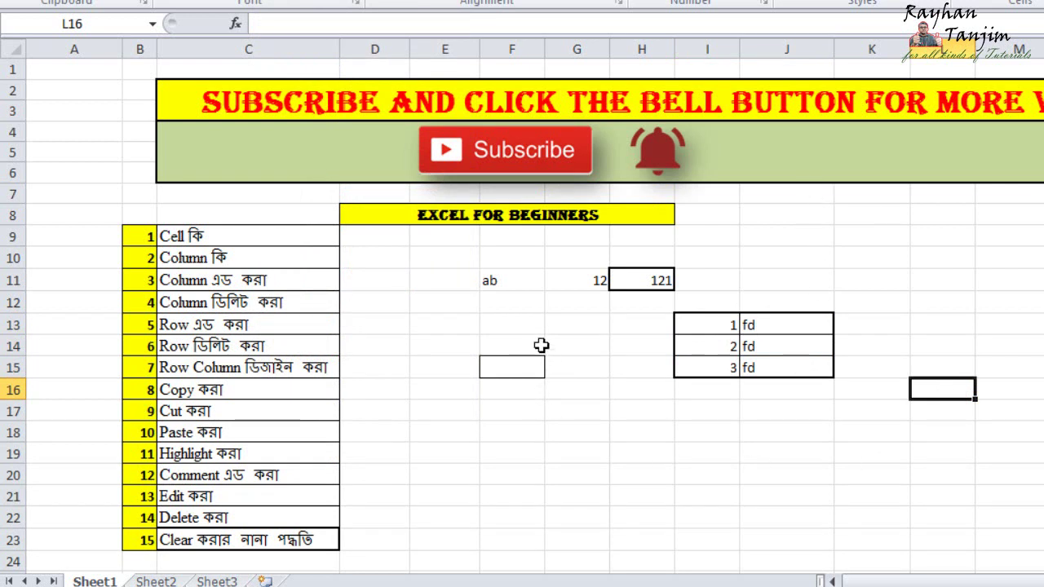
Copy ab from F11 via the right-click menu and paste it into L11 with Ctrl+V.
click(504, 283)
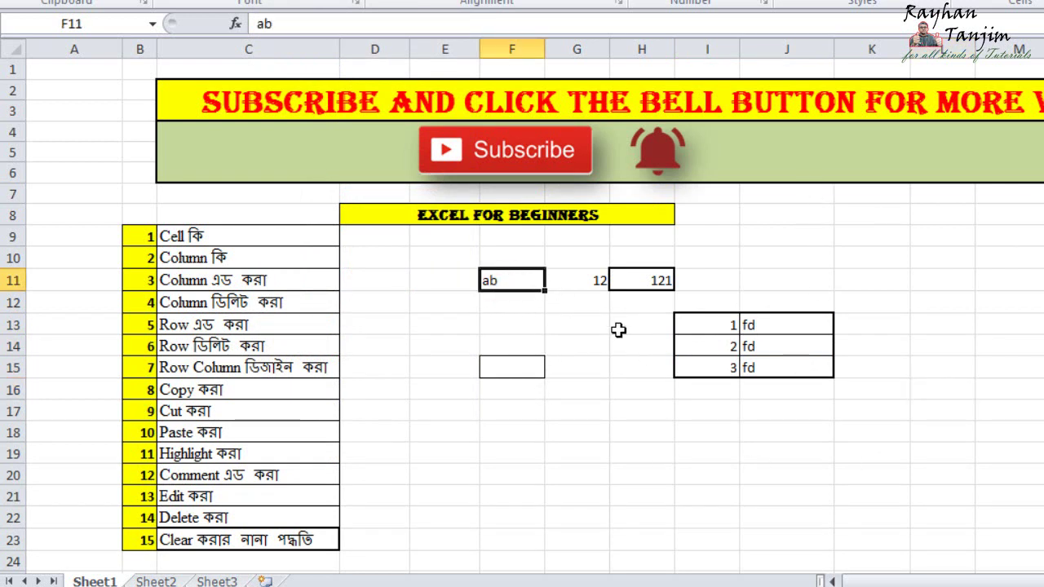
right_click(527, 283)
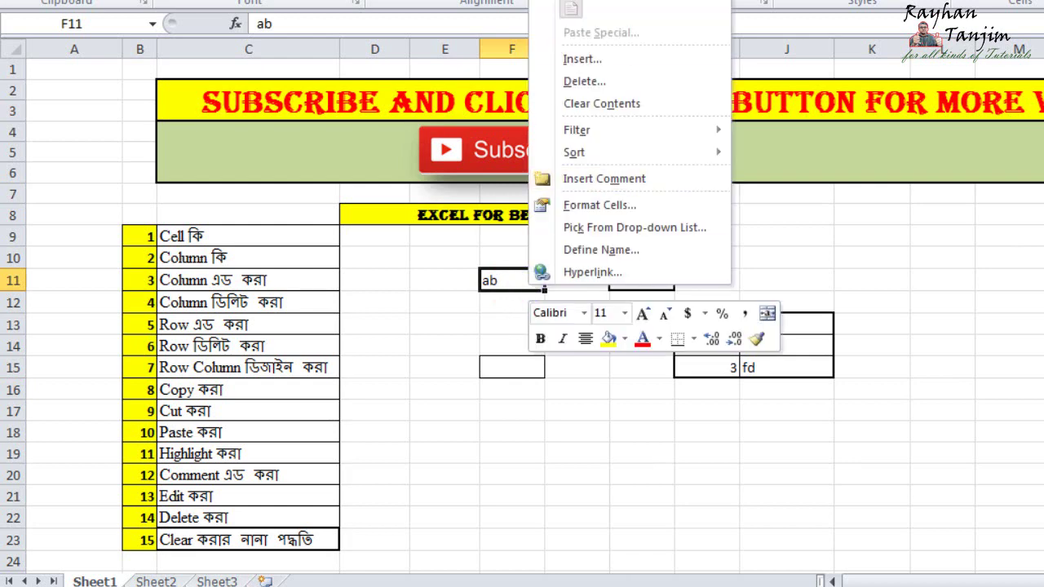
click(938, 349)
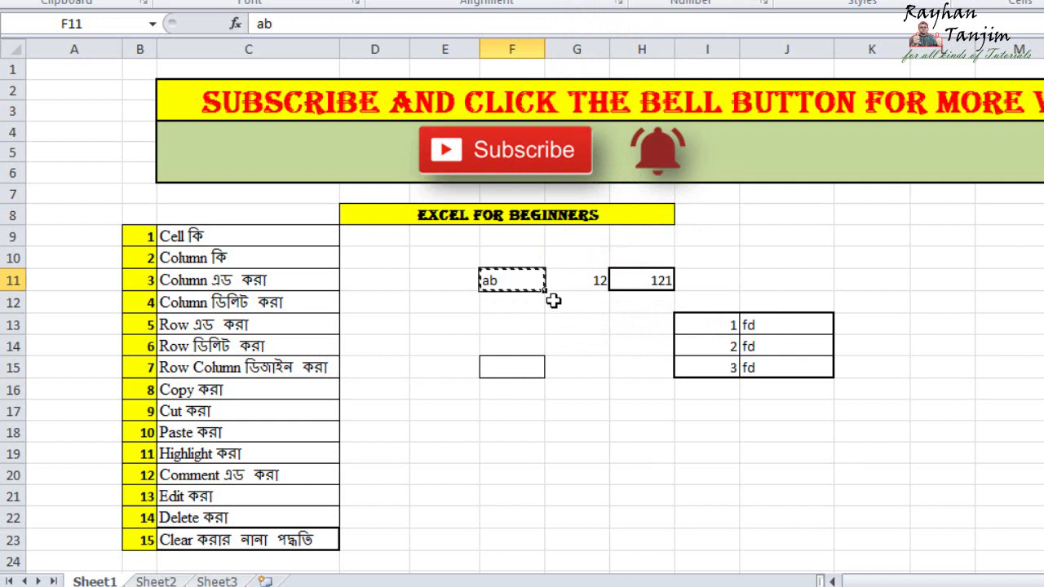
click(942, 280)
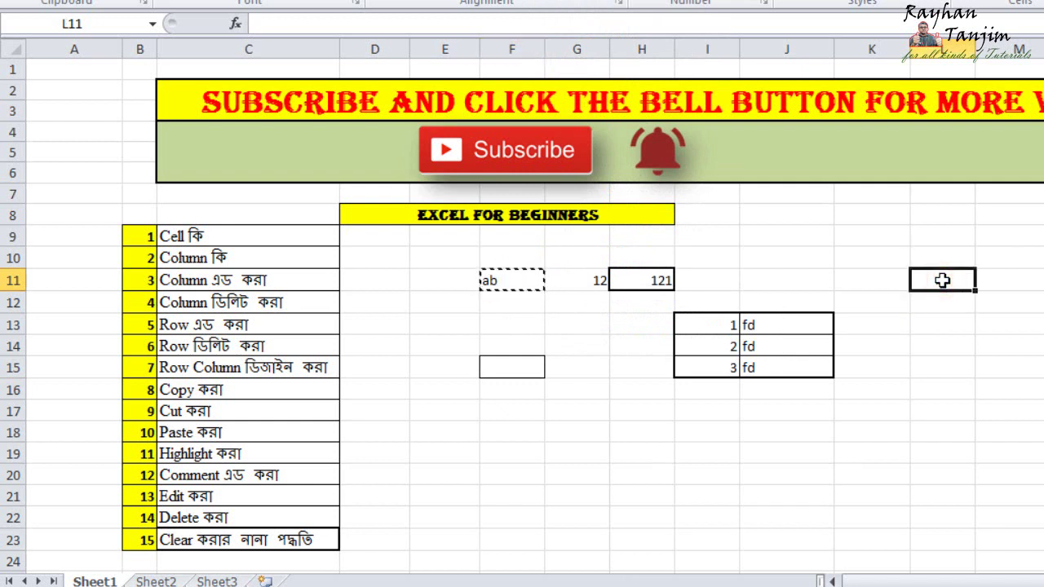
text(ab)
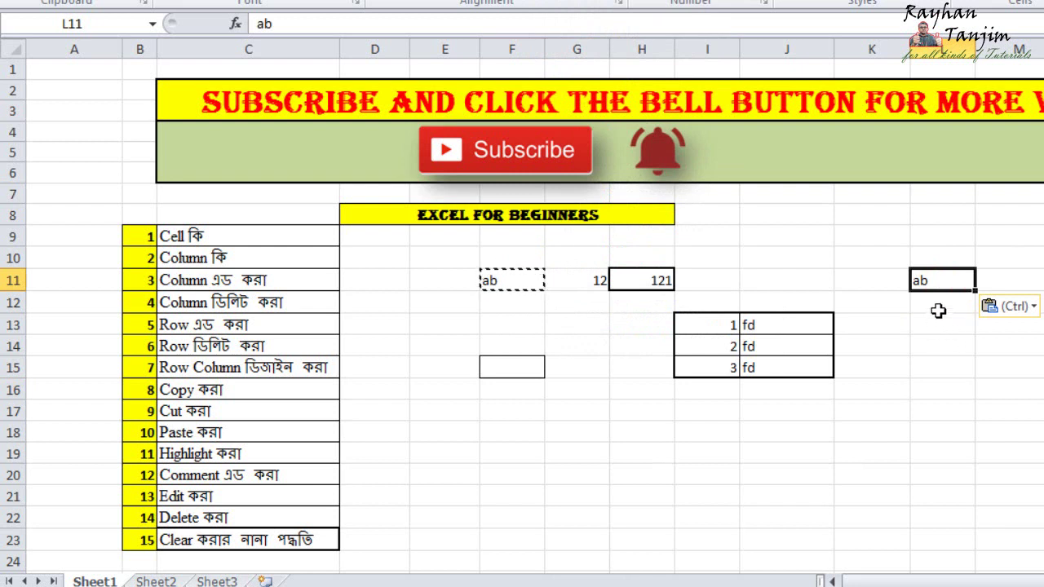
click(943, 301)
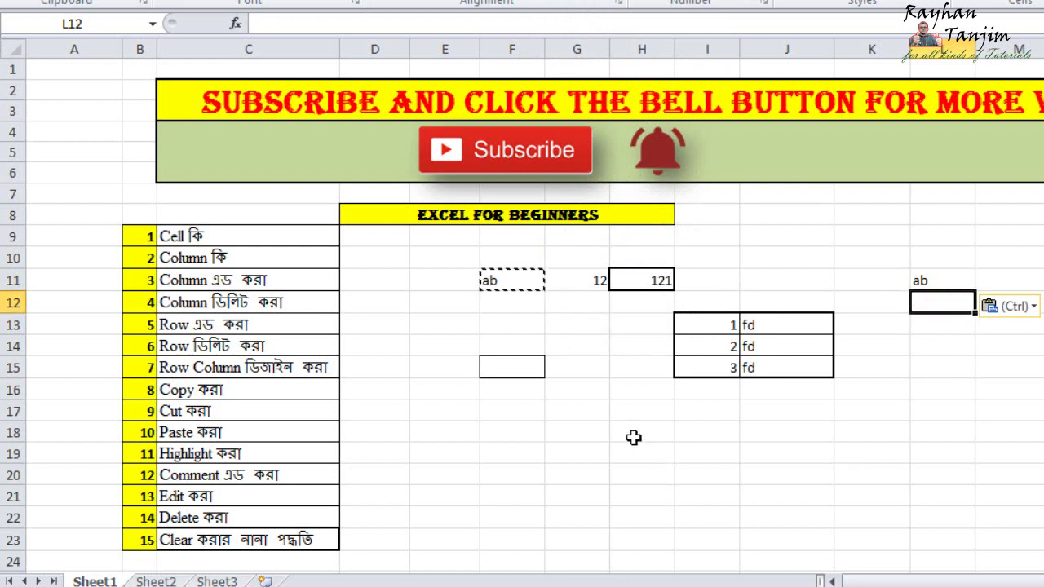
click(510, 280)
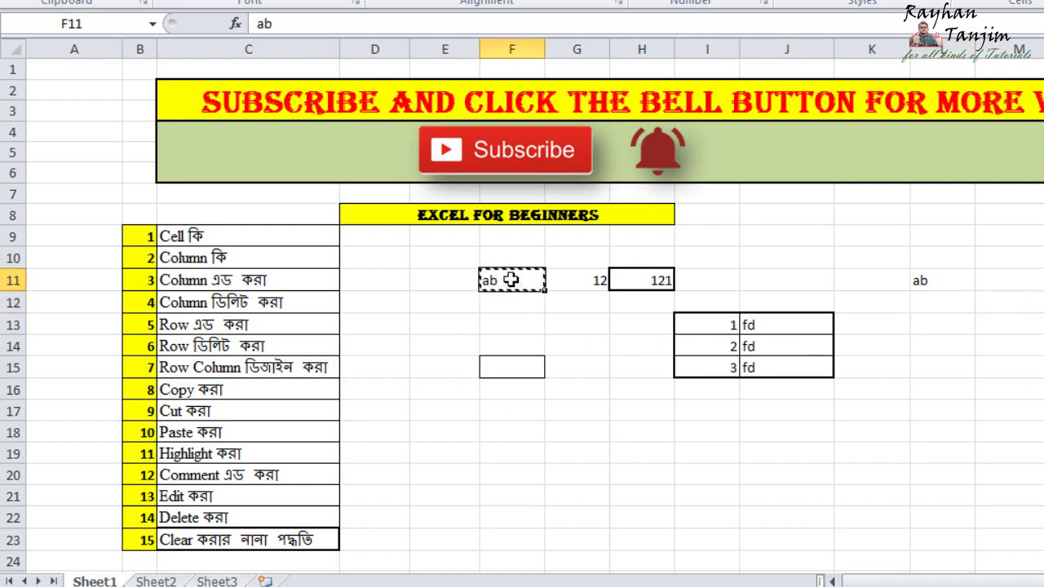
Paste the cut ab into L15 and confirm F11 is now empty.
click(956, 368)
text(ab)
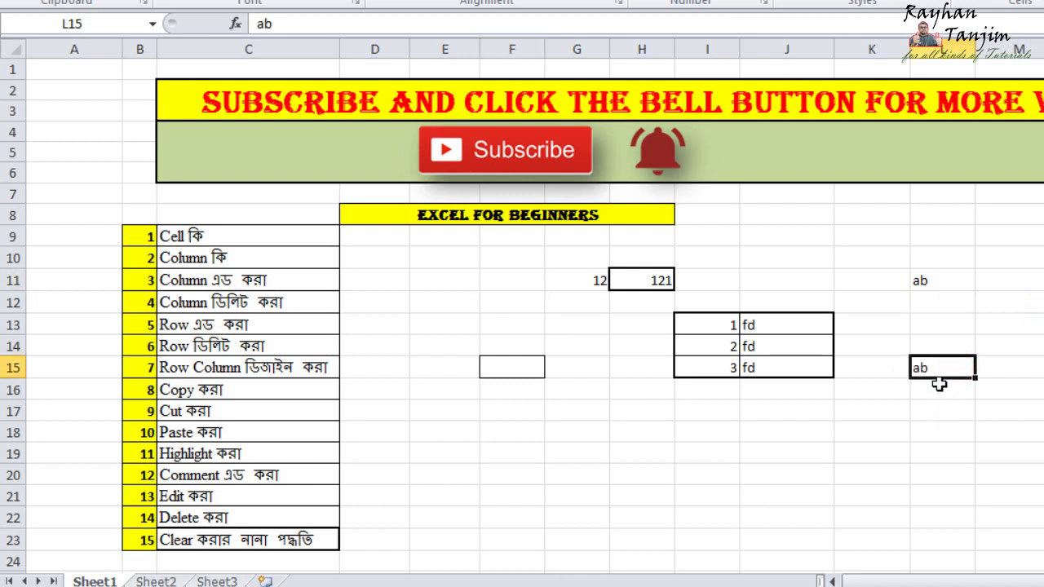
click(522, 279)
click(947, 368)
click(253, 440)
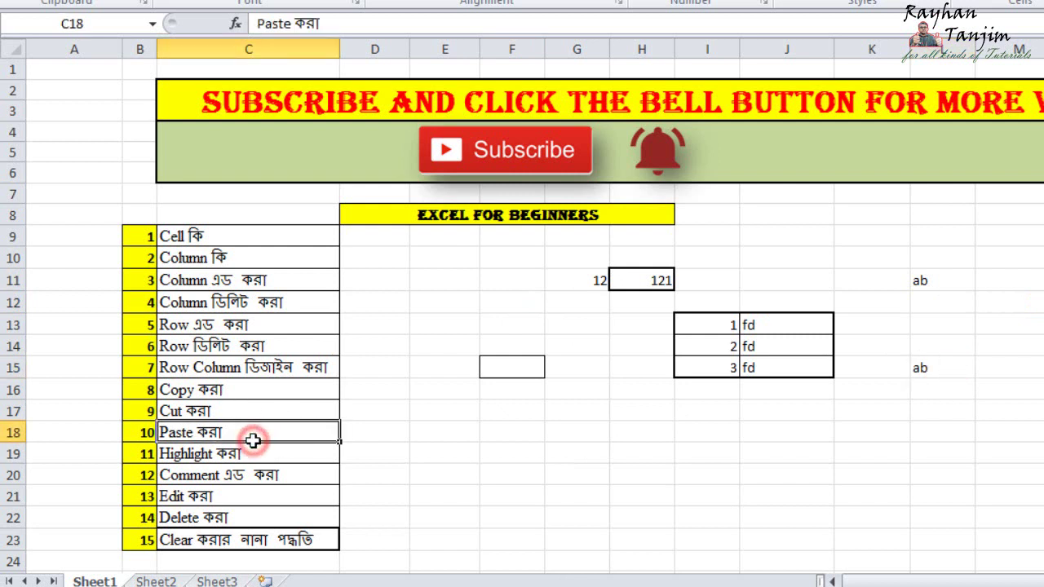
Copy the ab from L11 into L13.
click(938, 282)
key(ctrl+c)
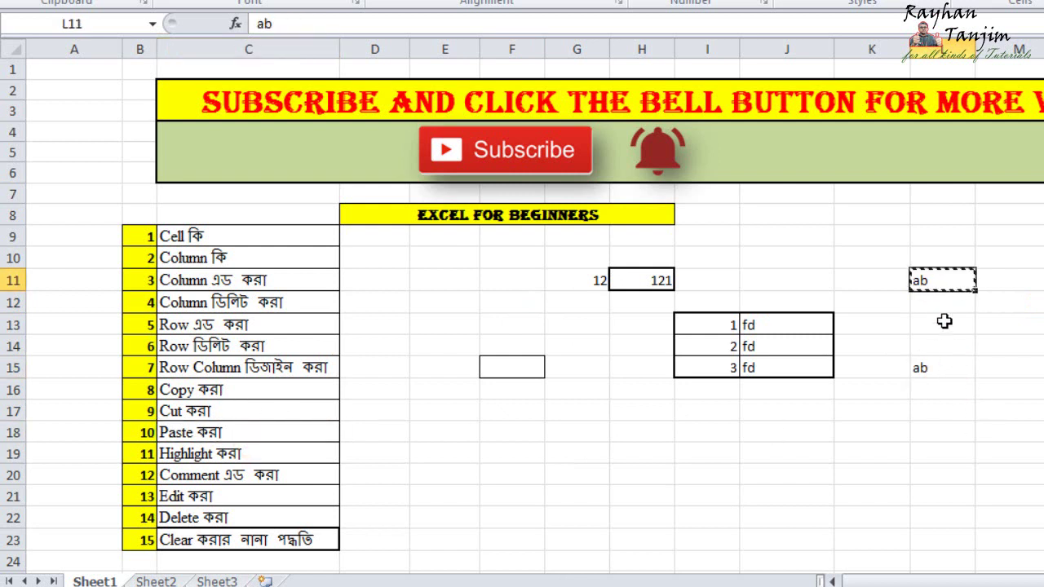
click(944, 322)
key(Return)
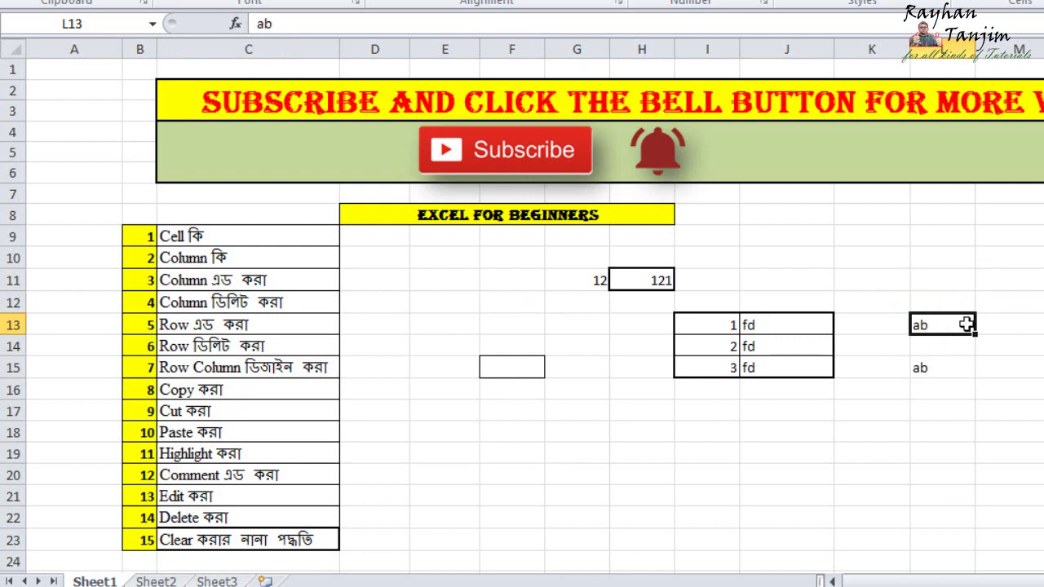
Cut the ab from L13 and paste it into J9.
right_click(958, 327)
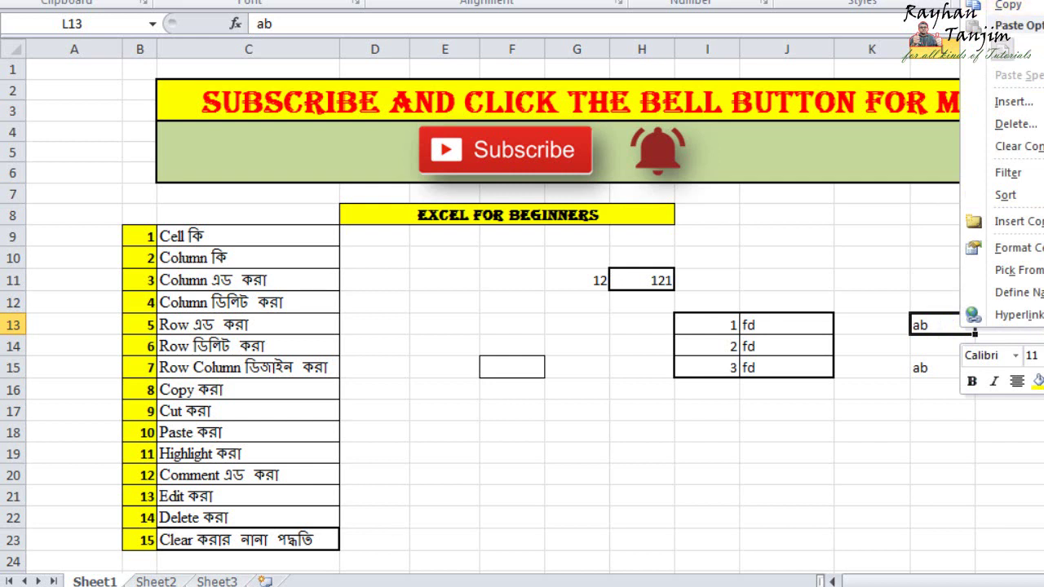
click(983, 6)
click(810, 239)
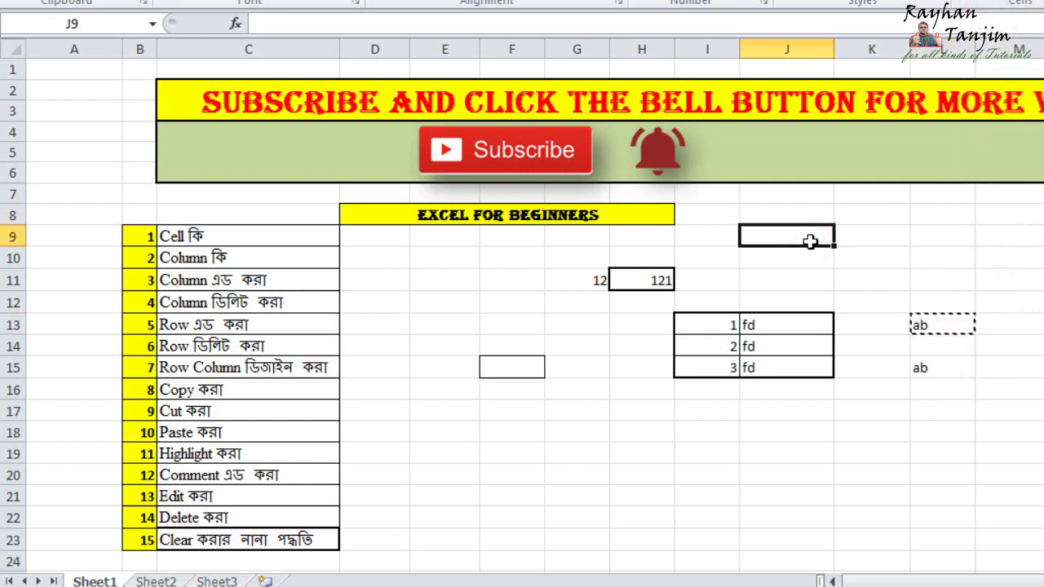
right_click(810, 239)
click(848, 259)
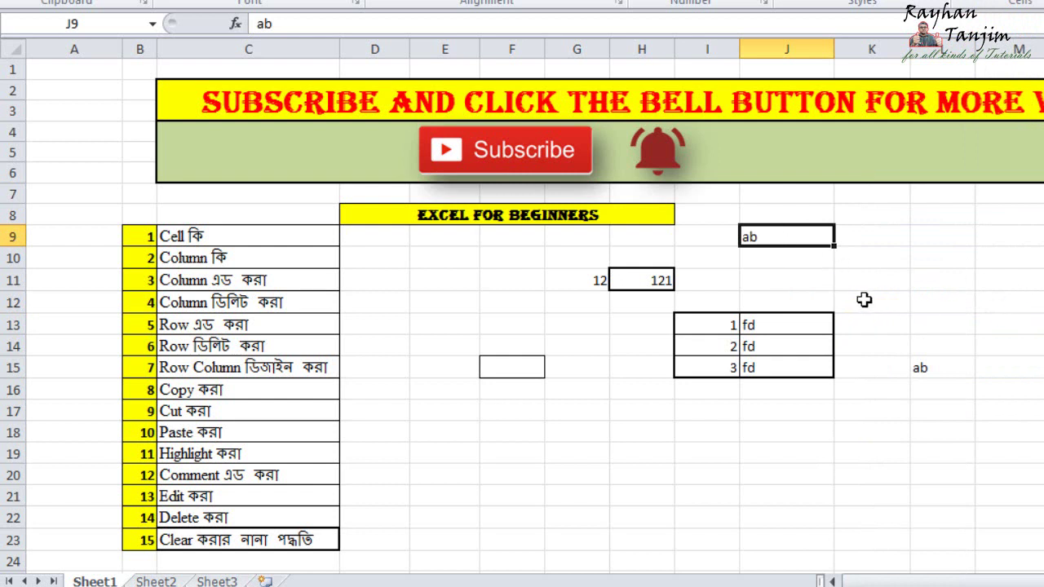
click(238, 454)
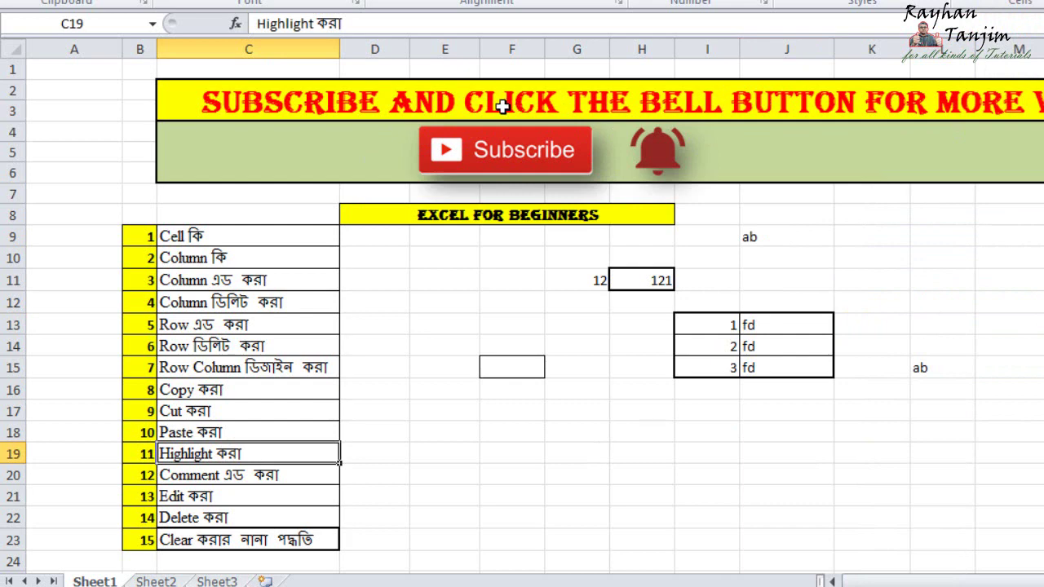
Fill cell H11, holding 121, with green.
click(604, 249)
click(643, 280)
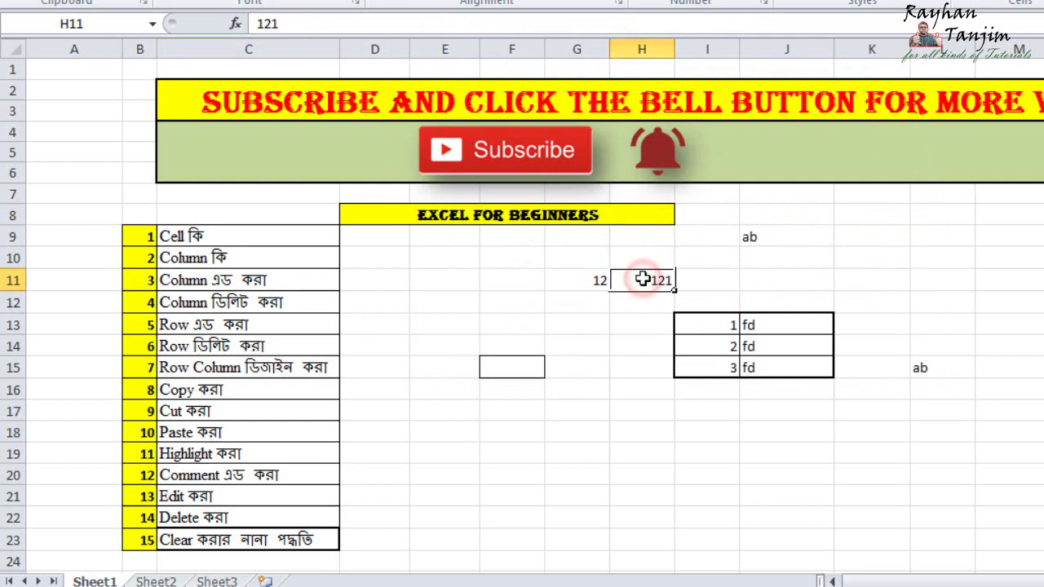
click(648, 328)
click(645, 281)
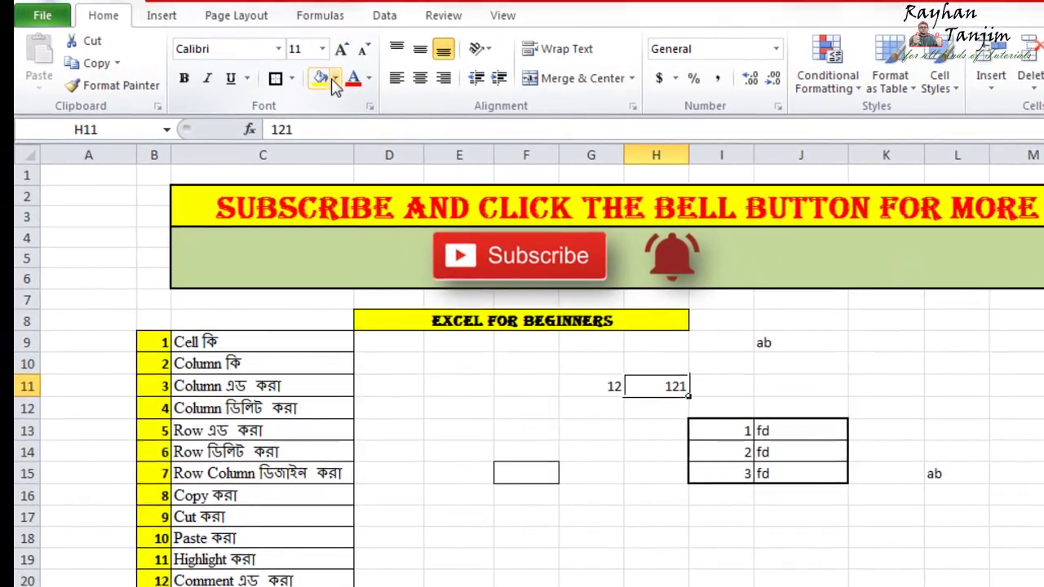
click(337, 98)
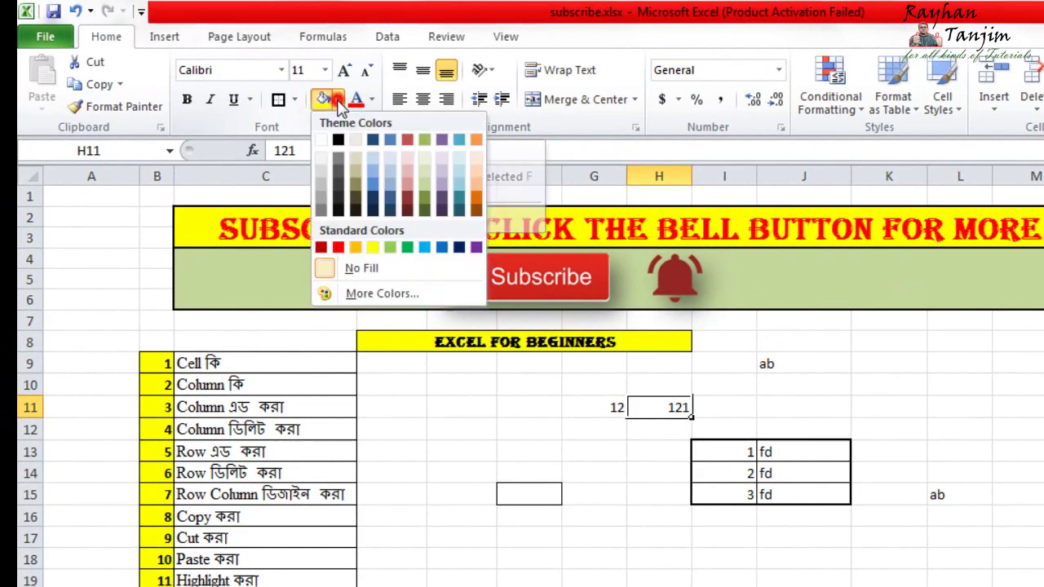
click(390, 246)
click(854, 402)
Try a yellow fill on E11:L18, then undo it with Ctrl+Z.
click(661, 408)
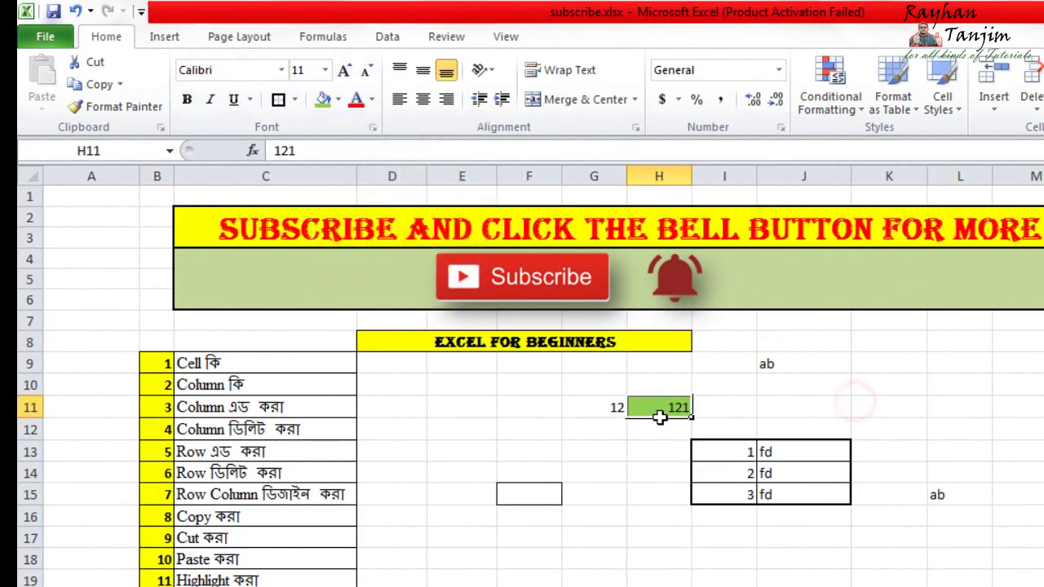
click(658, 450)
click(661, 409)
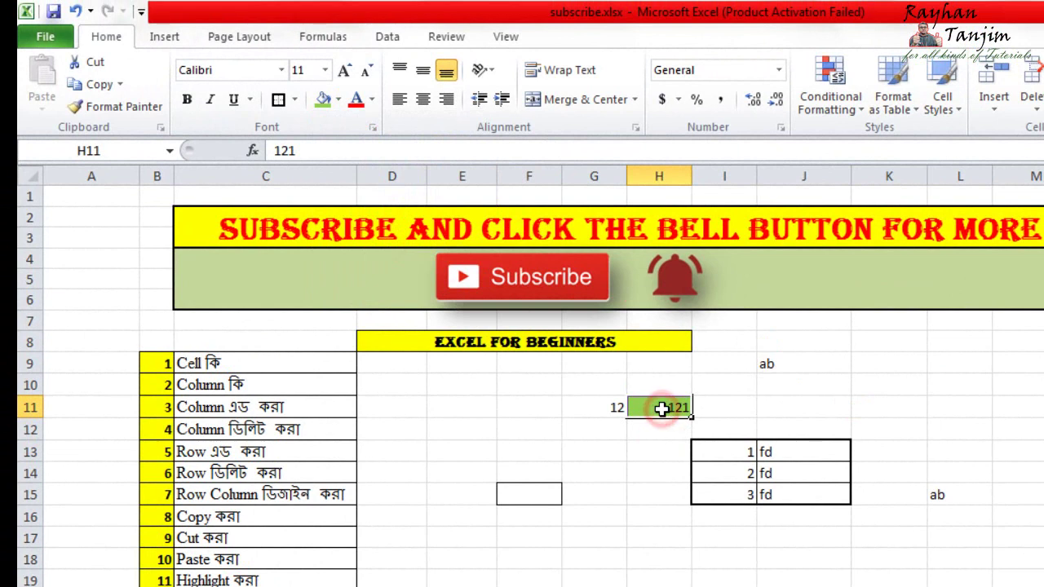
click(684, 515)
drag(491, 399, 938, 554)
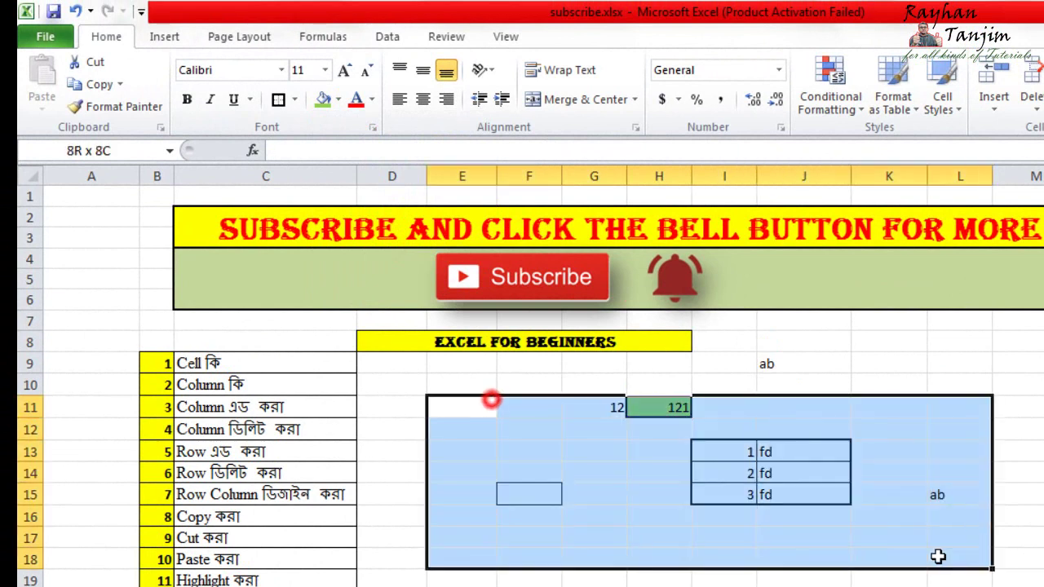
click(339, 98)
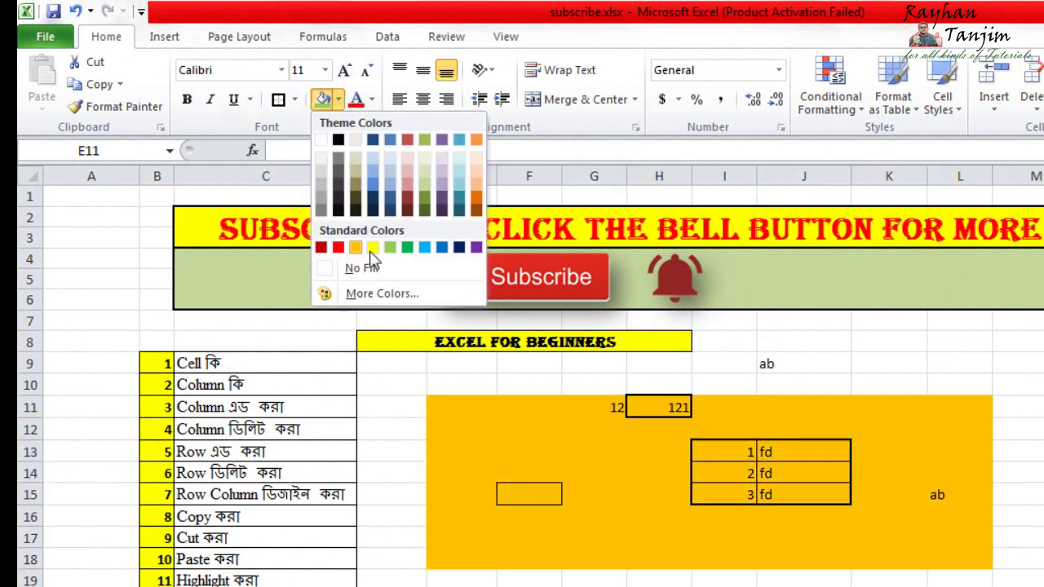
click(373, 249)
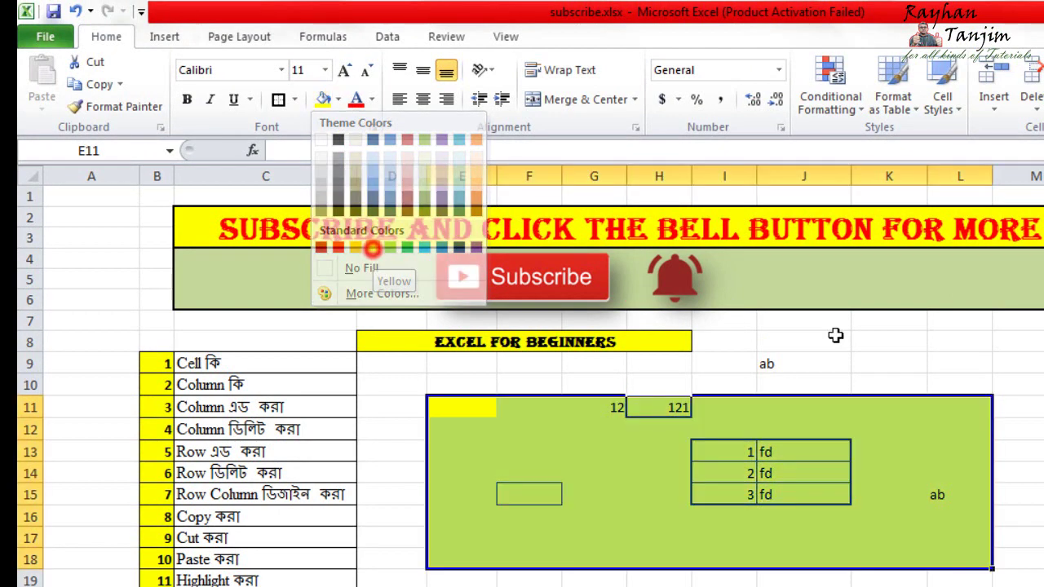
key(ctrl+z)
key(ctrl+z)
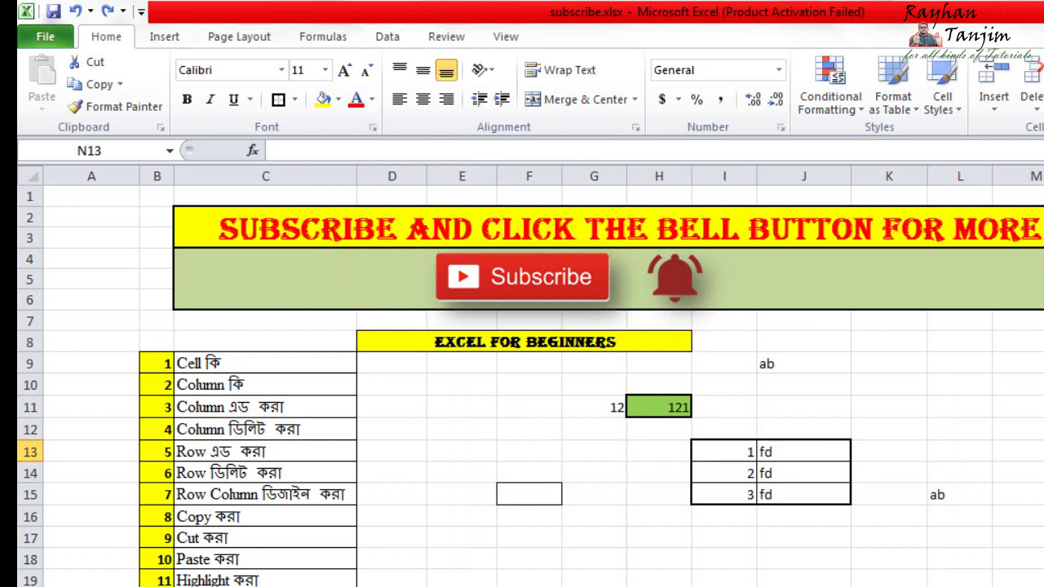
click(265, 586)
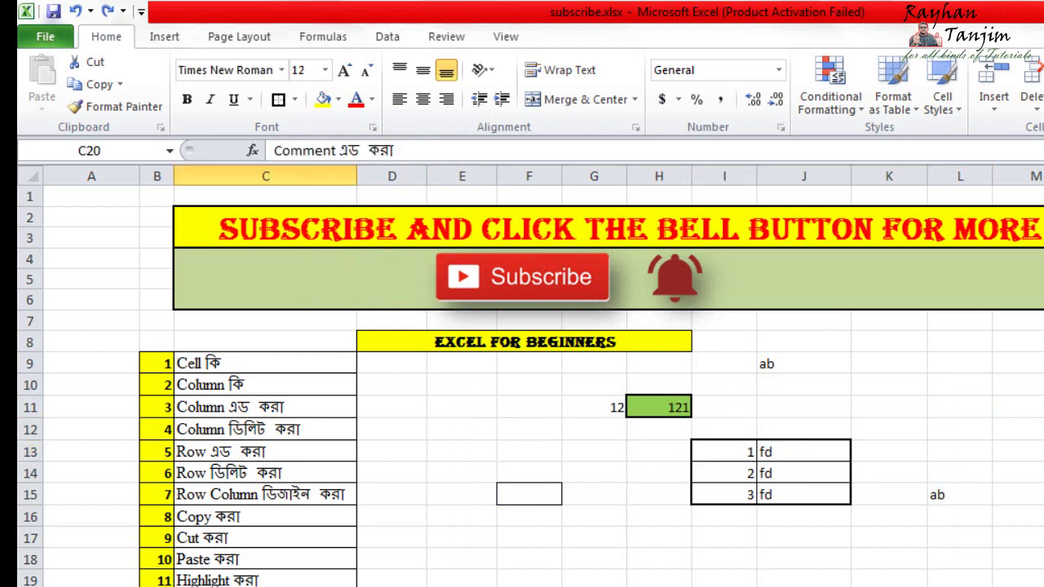
Insert a comment on cell J9 explaining what ab means.
click(648, 584)
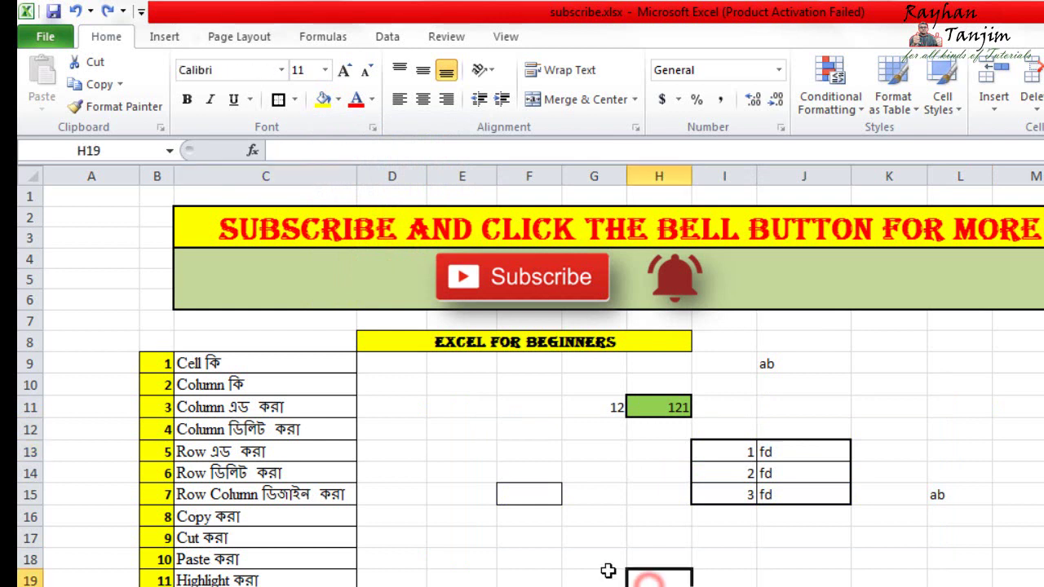
click(797, 363)
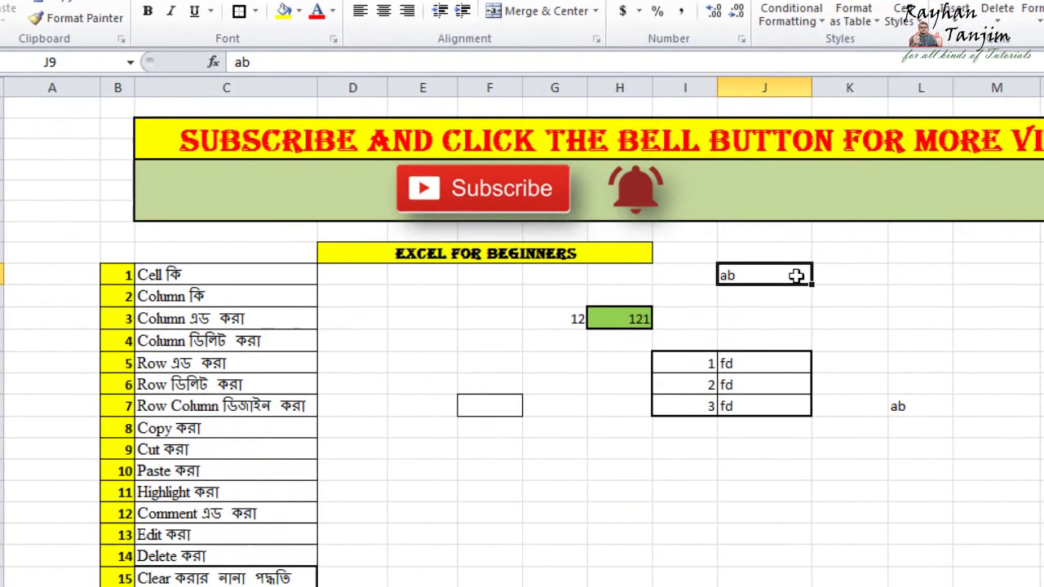
right_click(797, 275)
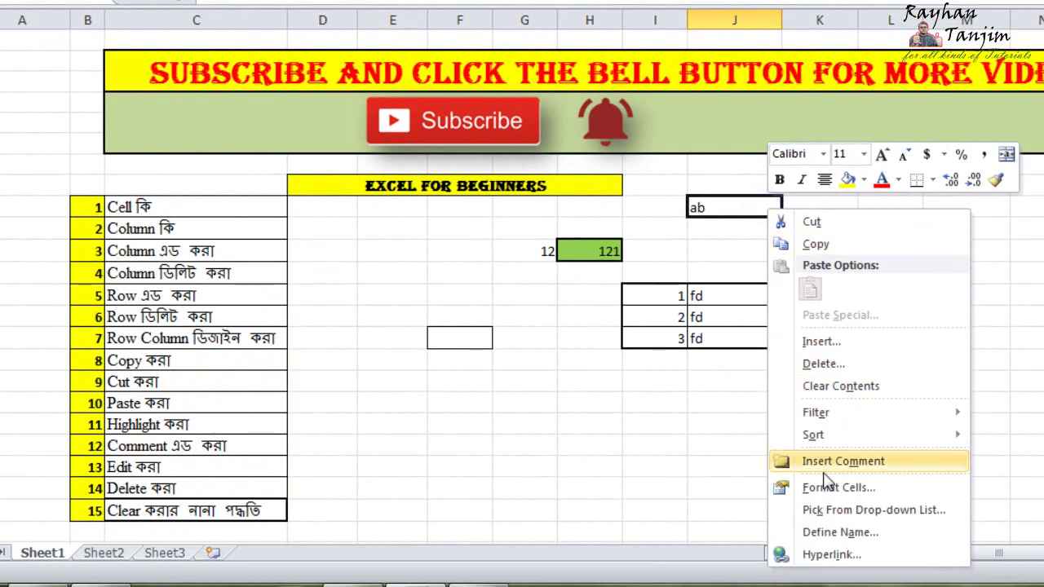
click(826, 463)
text(ab=Abu Bakar)
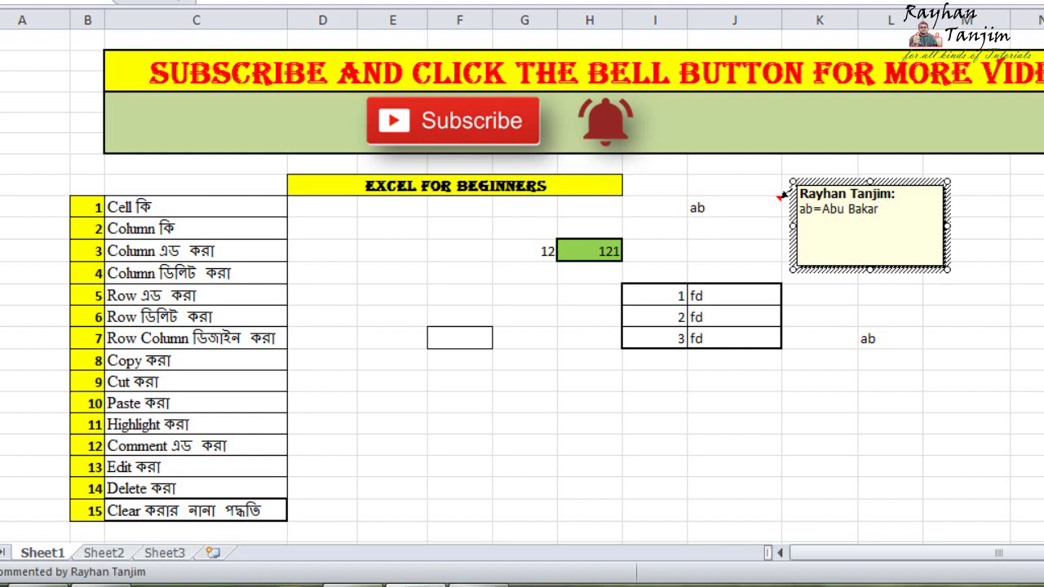
key(Escape)
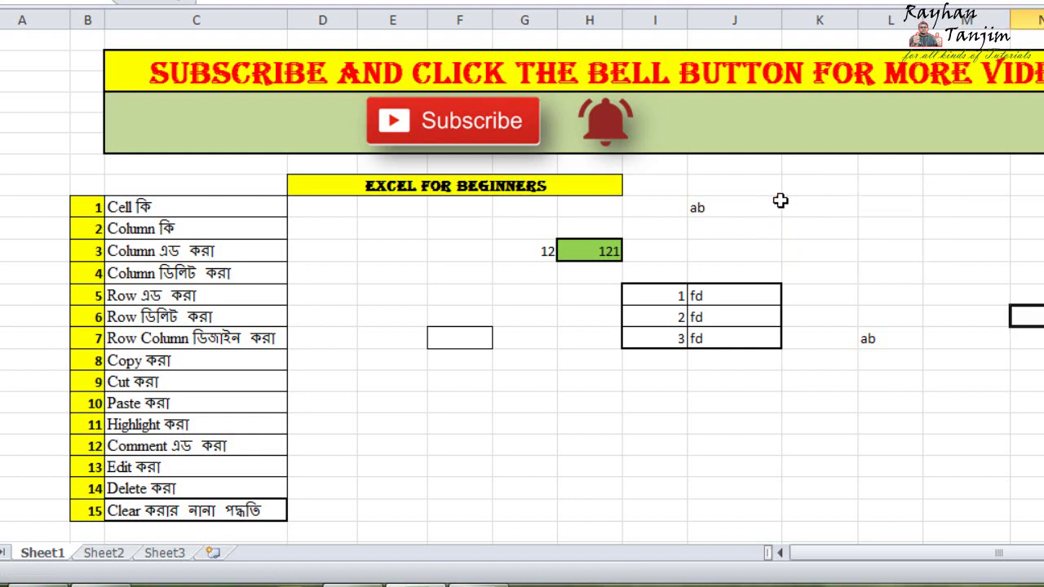
mouse_move(779, 200)
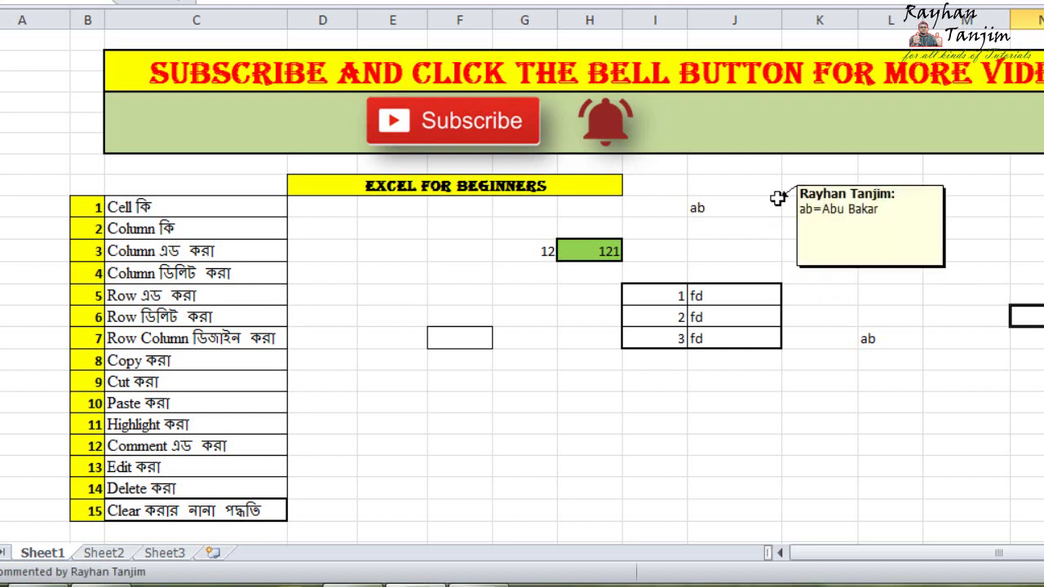
click(848, 299)
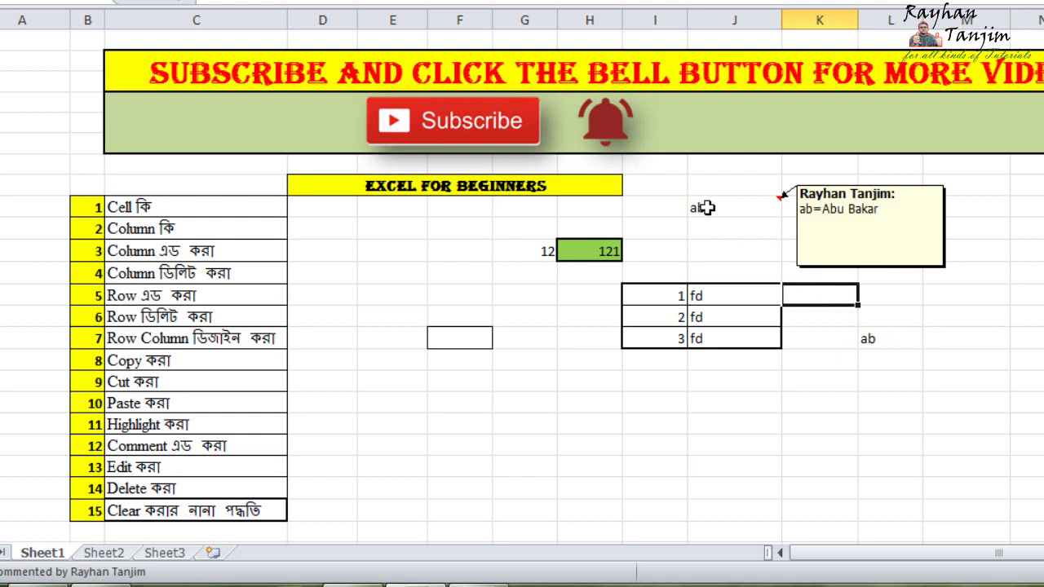
click(183, 475)
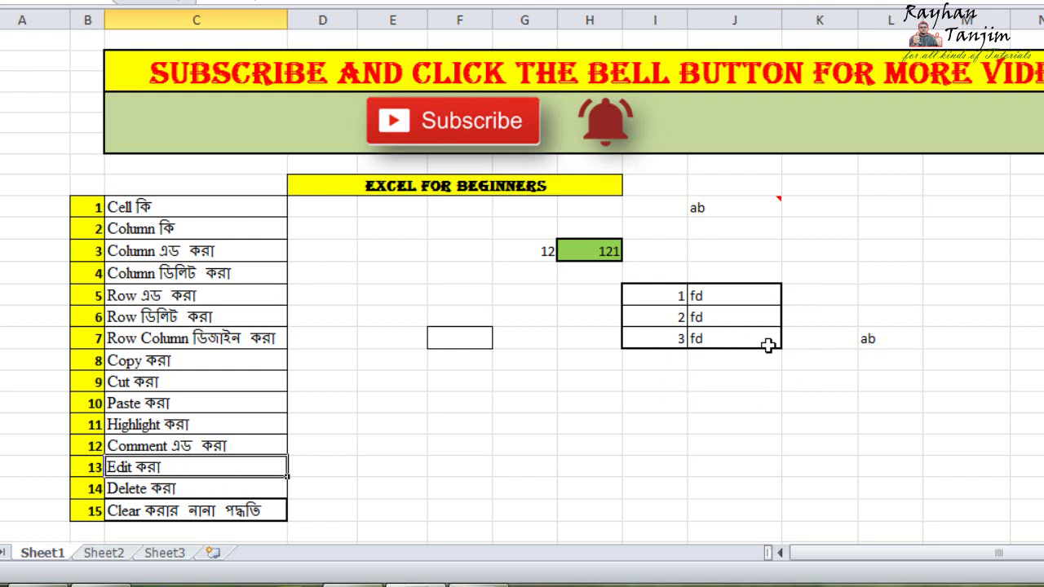
Type a self-introduction sentence in K3 and AutoFit column K to its width.
click(826, 251)
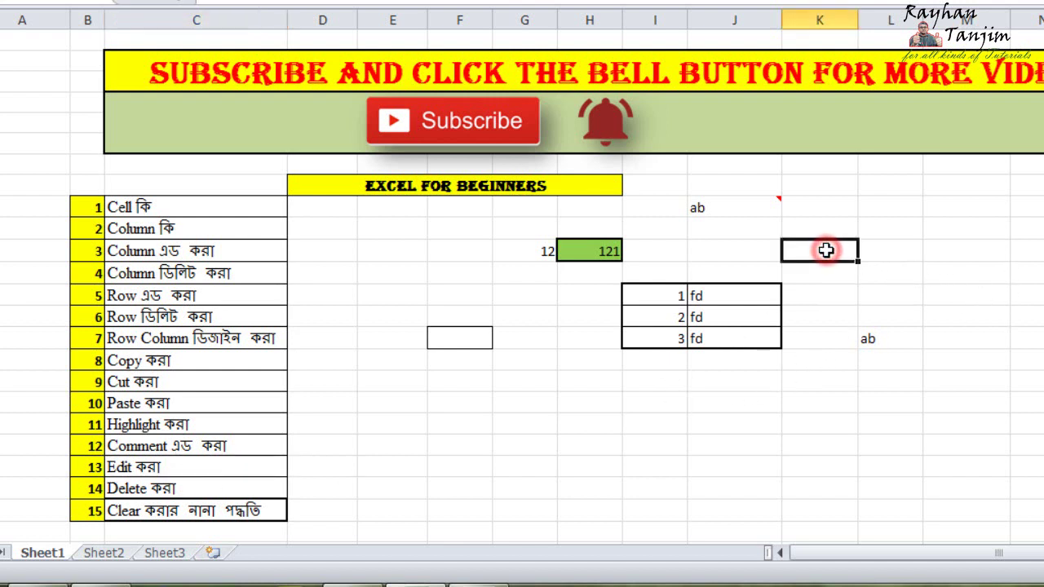
text(My name is Rayhan tanjim)
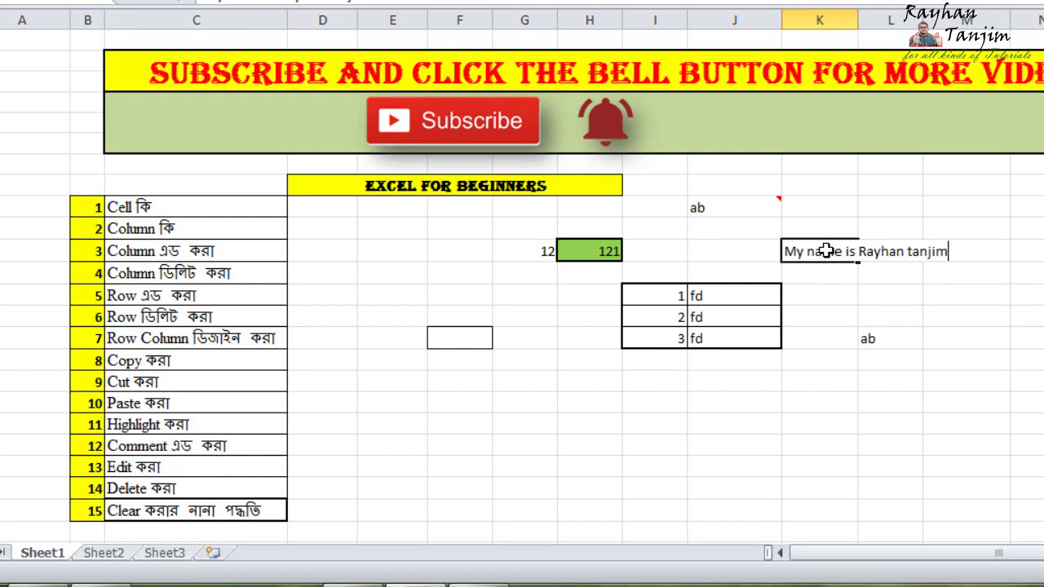
click(989, 297)
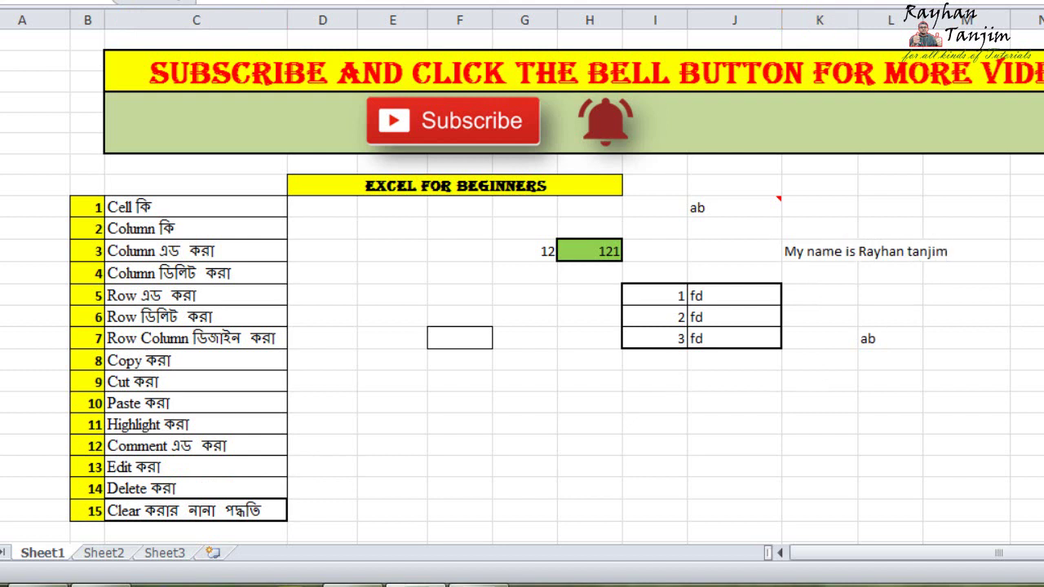
click(861, 289)
click(906, 200)
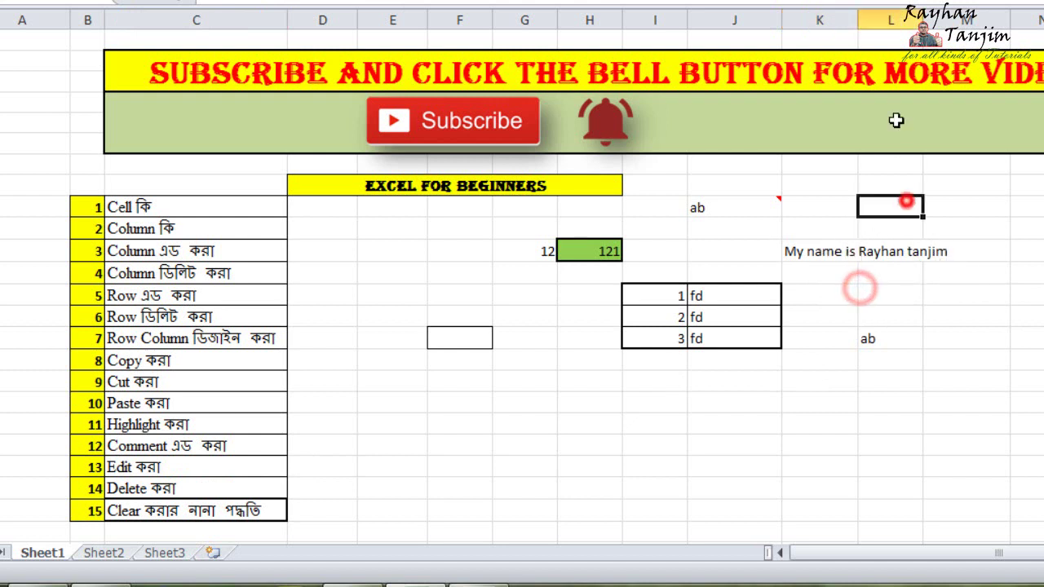
click(834, 251)
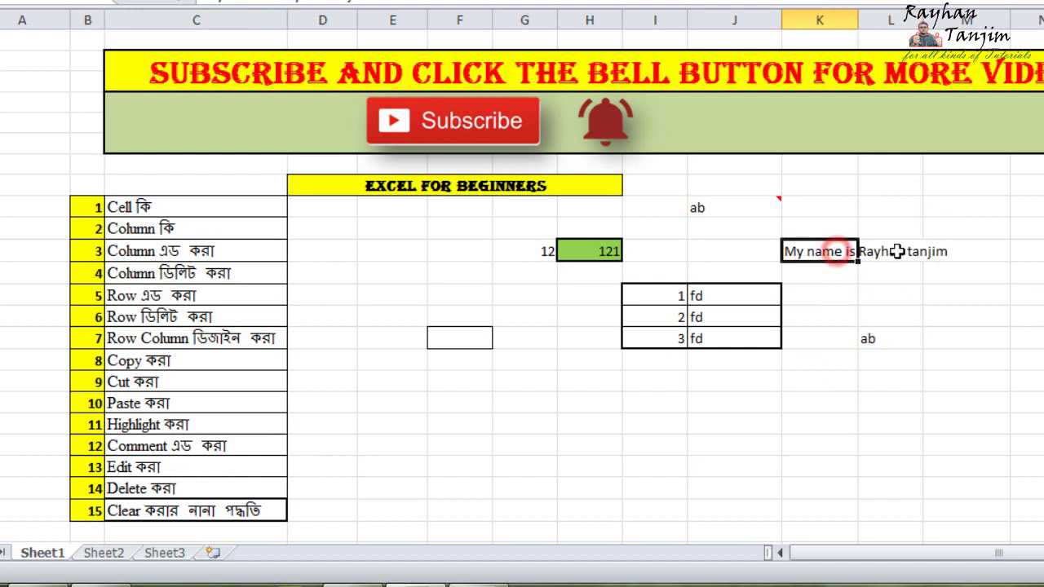
click(998, 315)
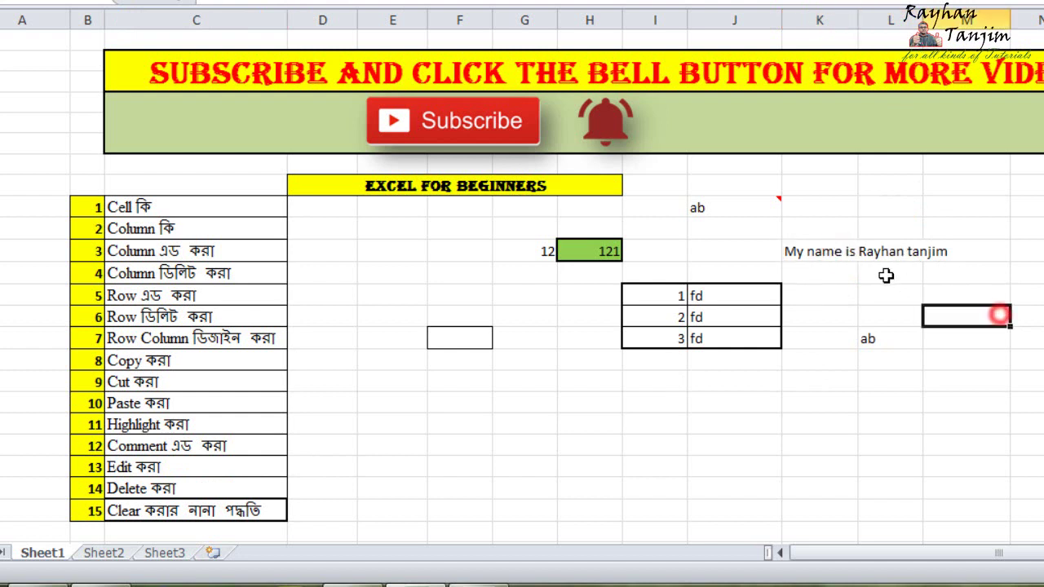
click(841, 252)
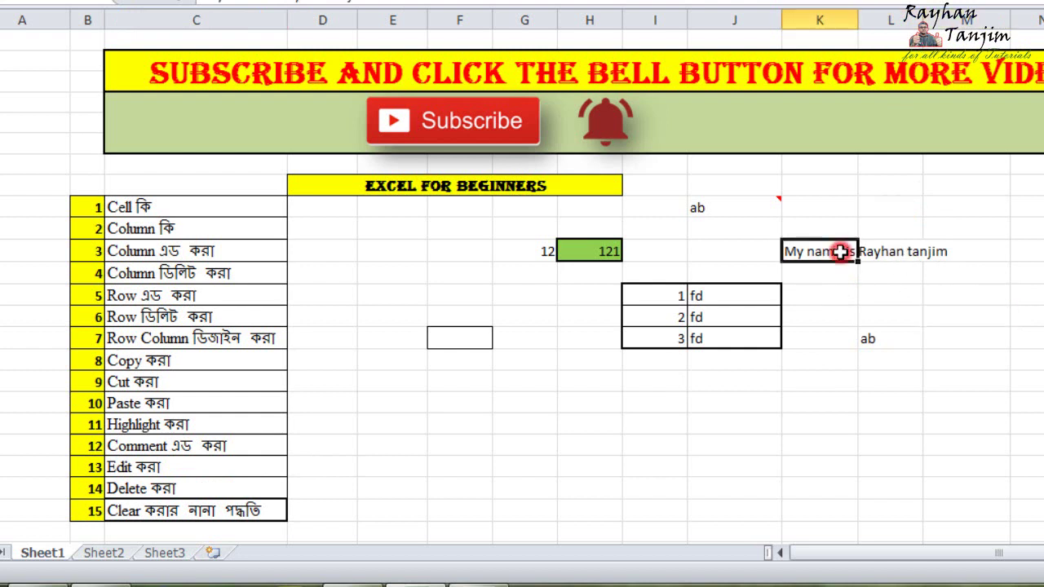
double_click(859, 19)
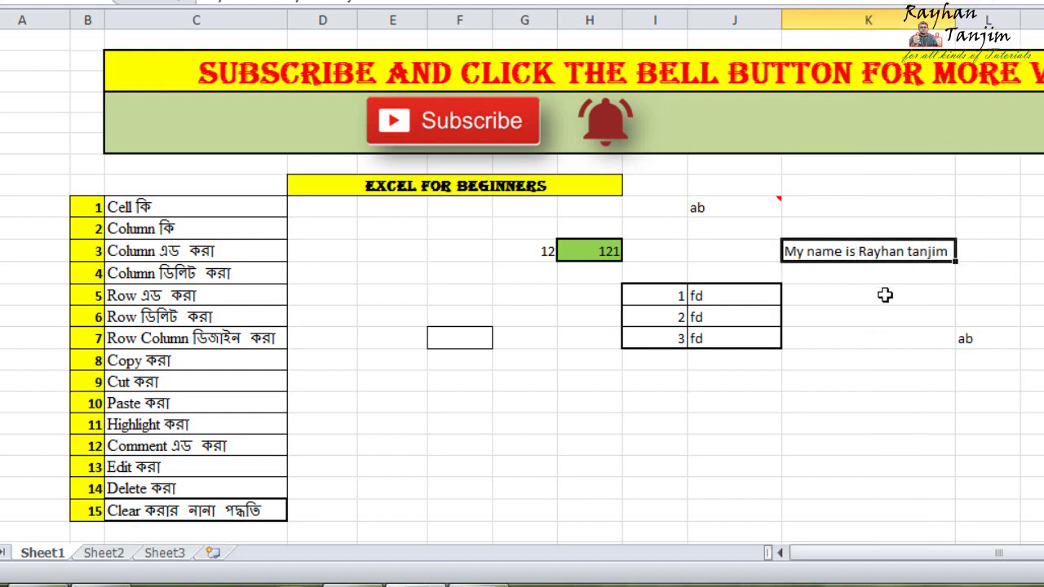
Undo the AutoFit, drag column K wider, then undo that widening too.
key(ctrl+z)
click(992, 294)
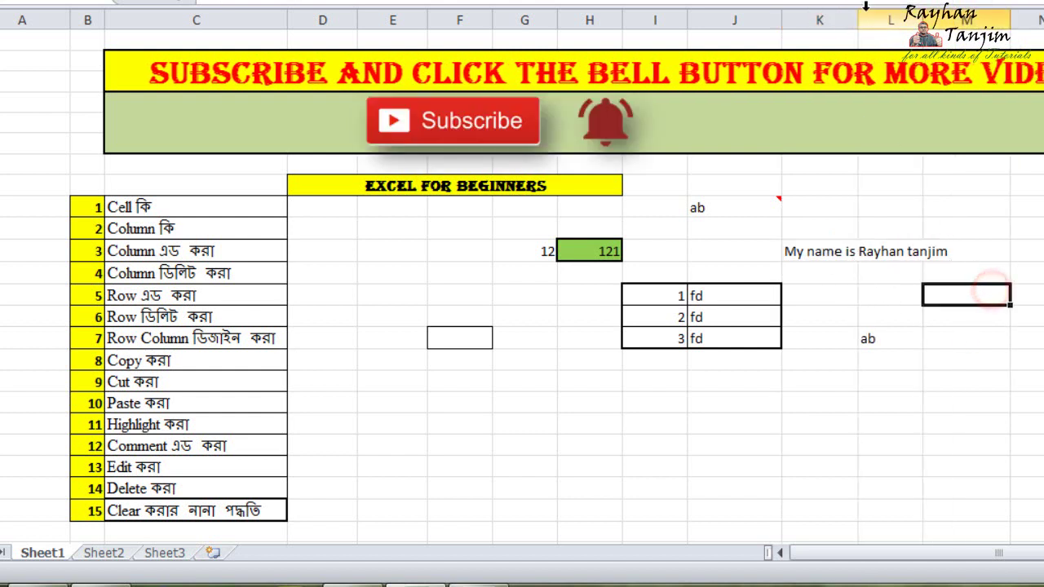
drag(858, 28, 951, 28)
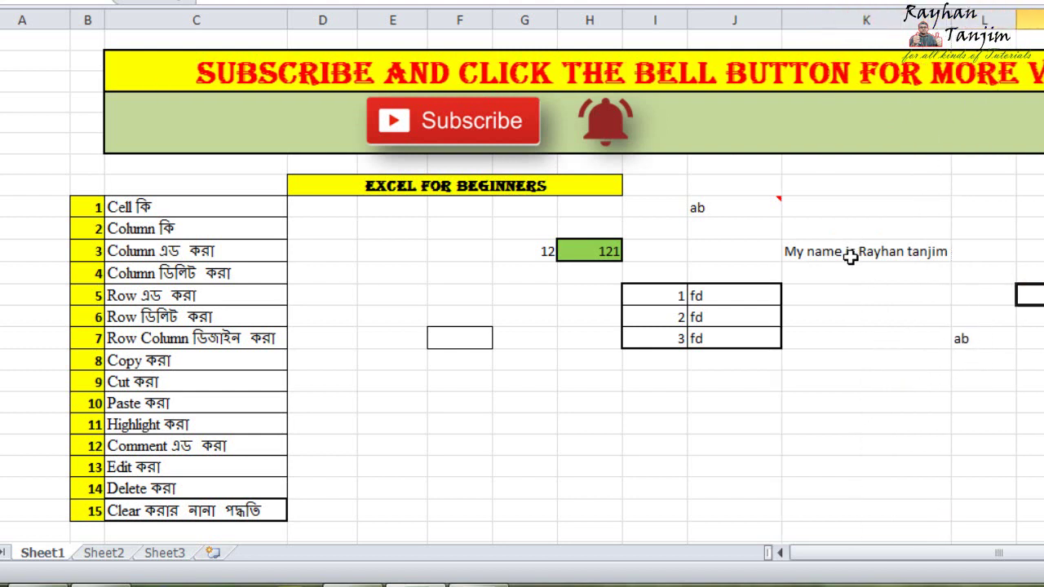
click(866, 313)
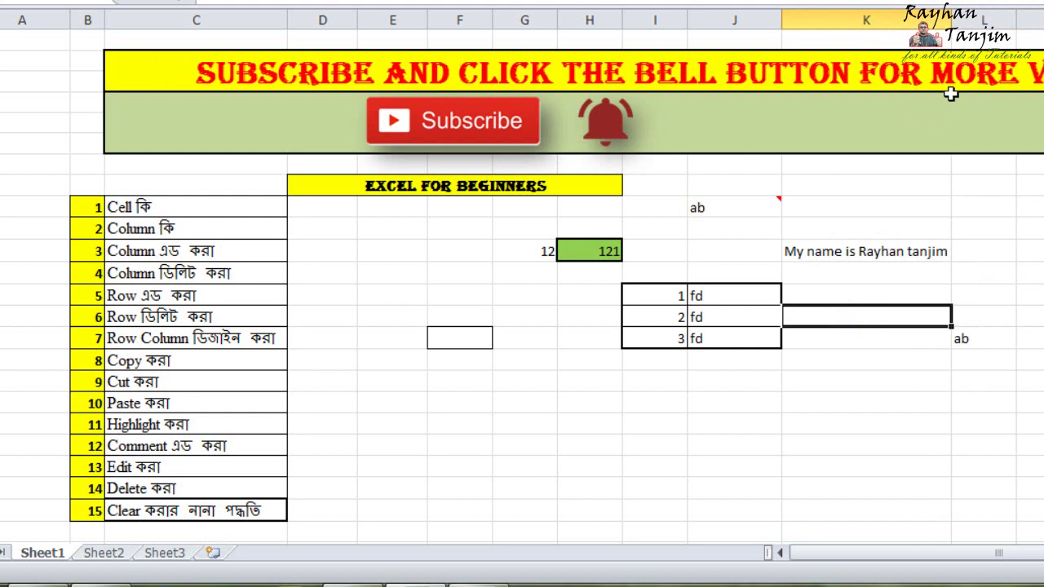
key(ctrl+z)
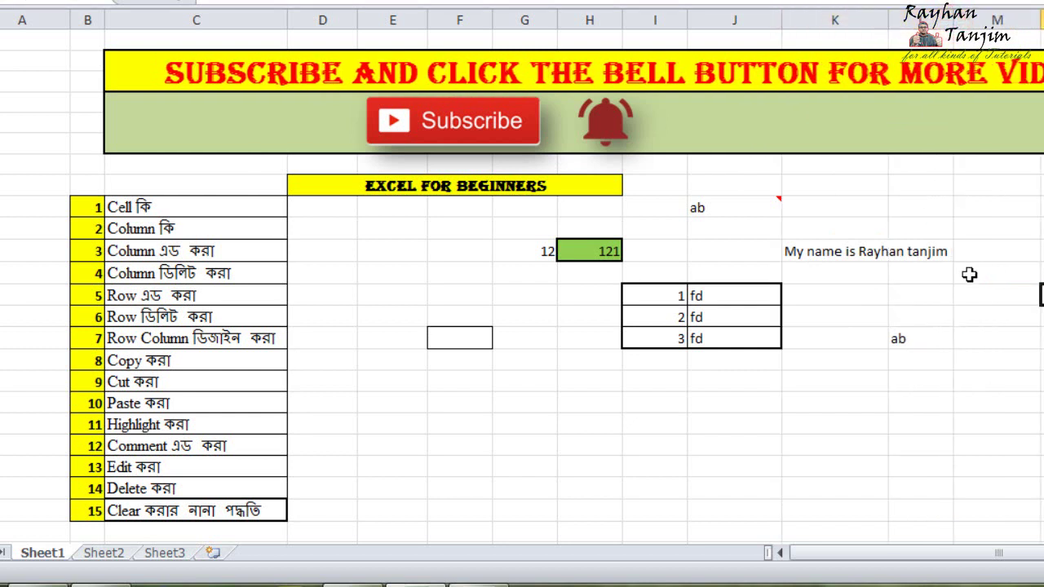
Remove the last word from the K3 sentence and widen column K.
click(859, 251)
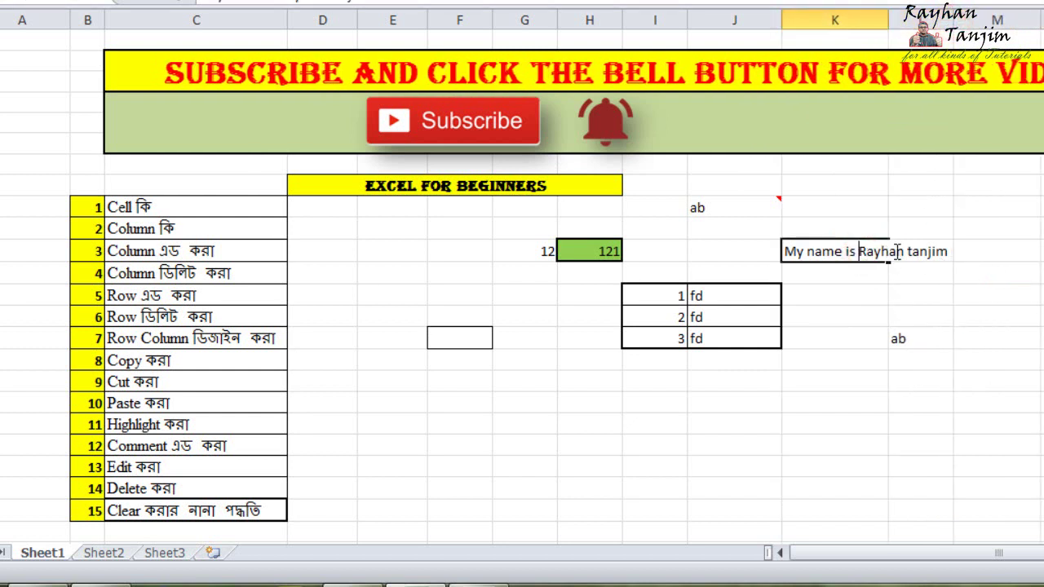
drag(908, 251, 983, 264)
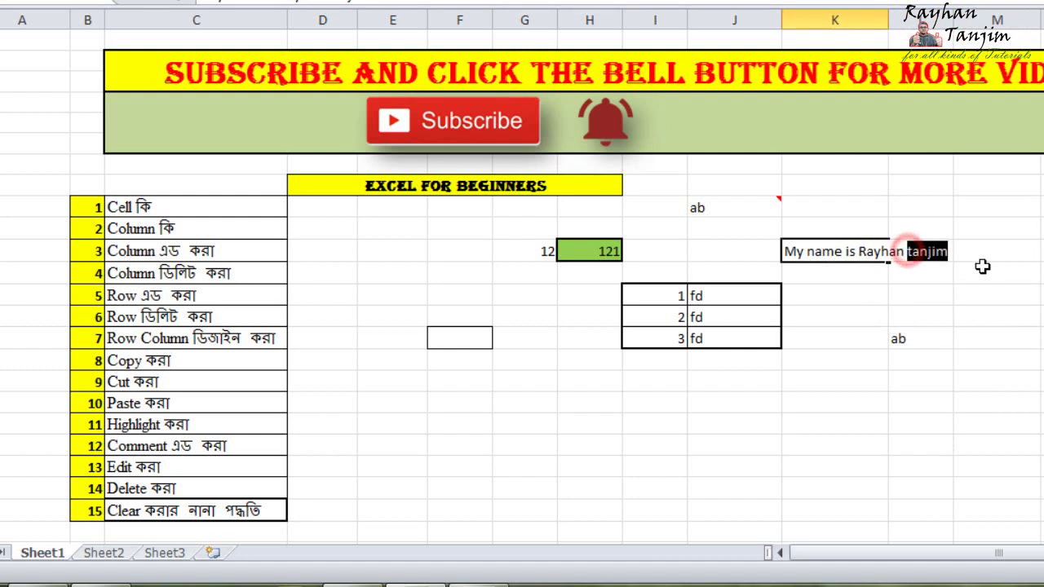
key(Delete)
click(978, 313)
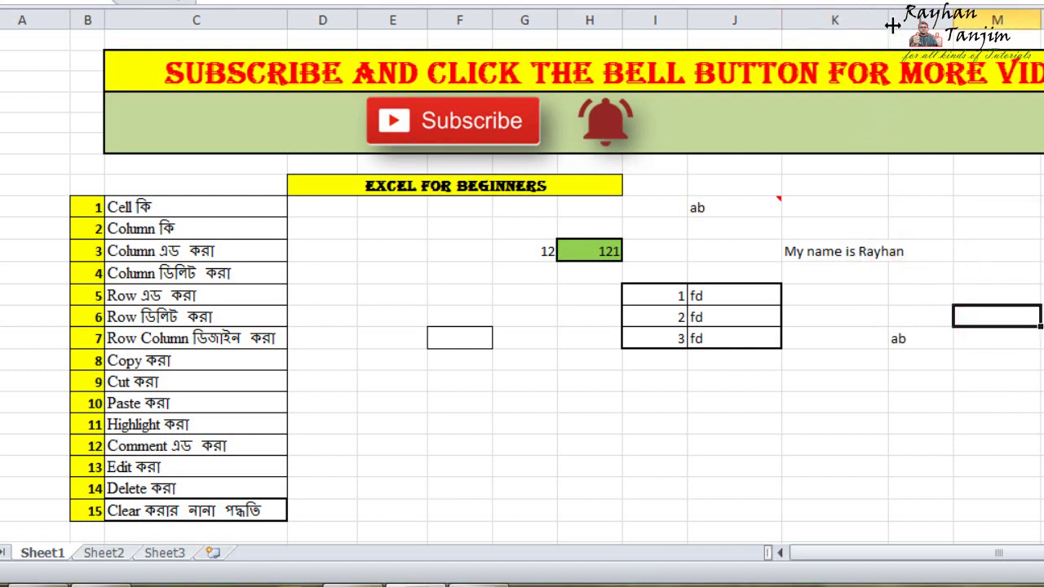
drag(888, 19, 915, 19)
click(963, 248)
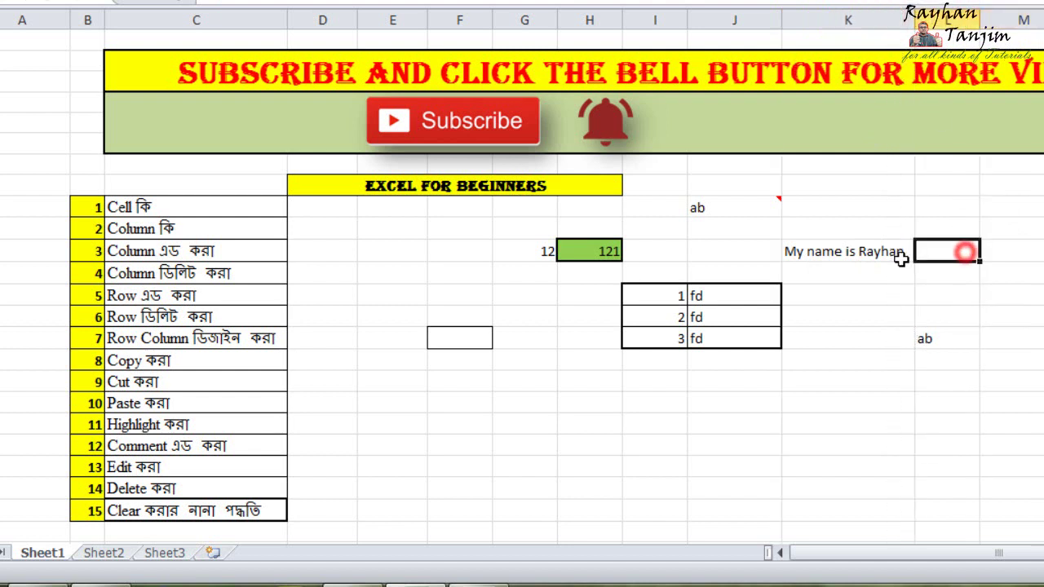
click(897, 254)
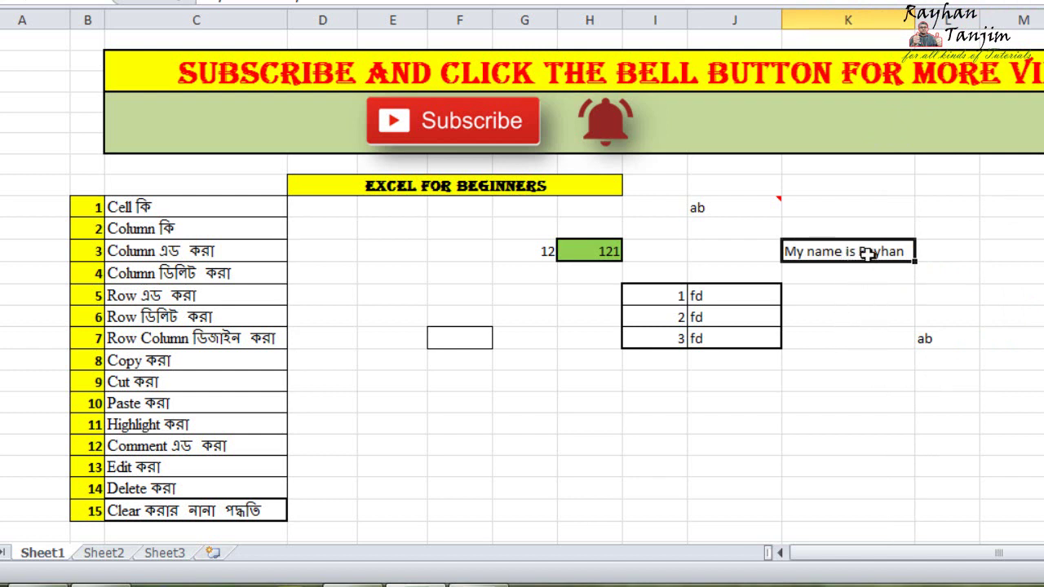
Delete the sentence from cell K3, leaving it empty.
key(Delete)
click(865, 341)
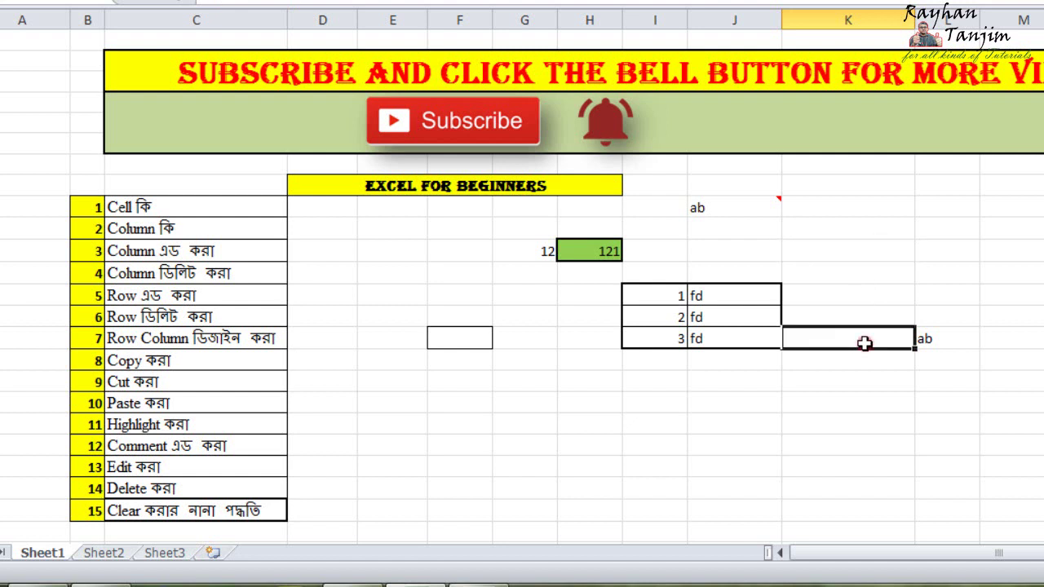
click(858, 243)
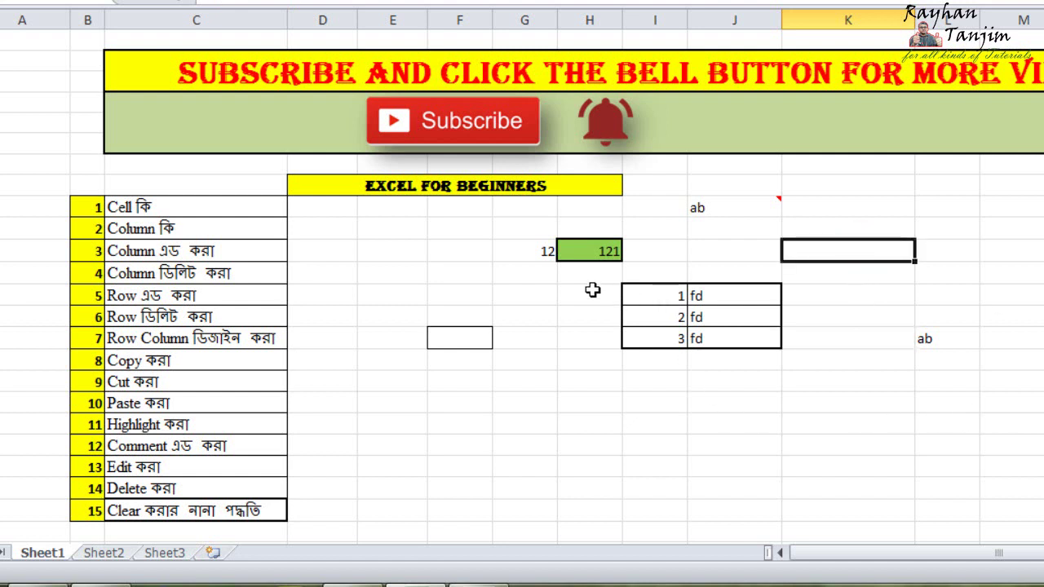
Clear the numbers 1–3 and fd entries from H4:K9 while keeping the borders.
drag(564, 274, 906, 383)
key(Delete)
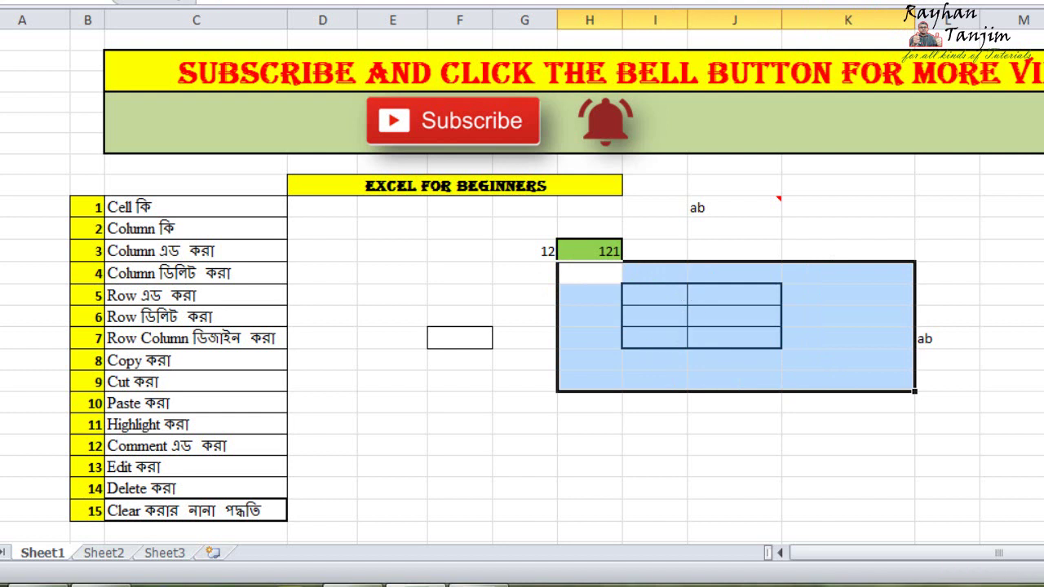
click(1020, 405)
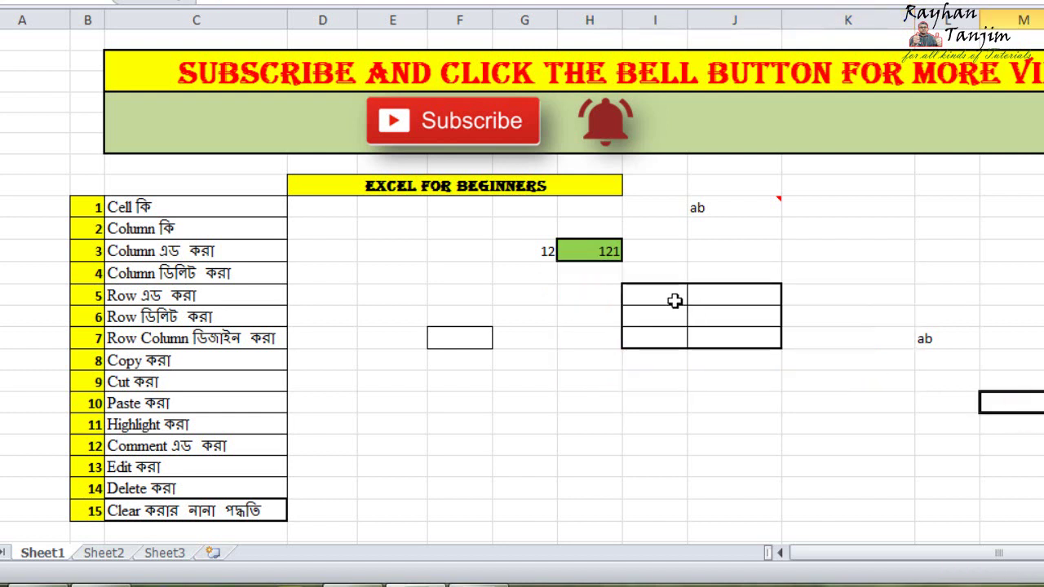
click(725, 300)
click(725, 317)
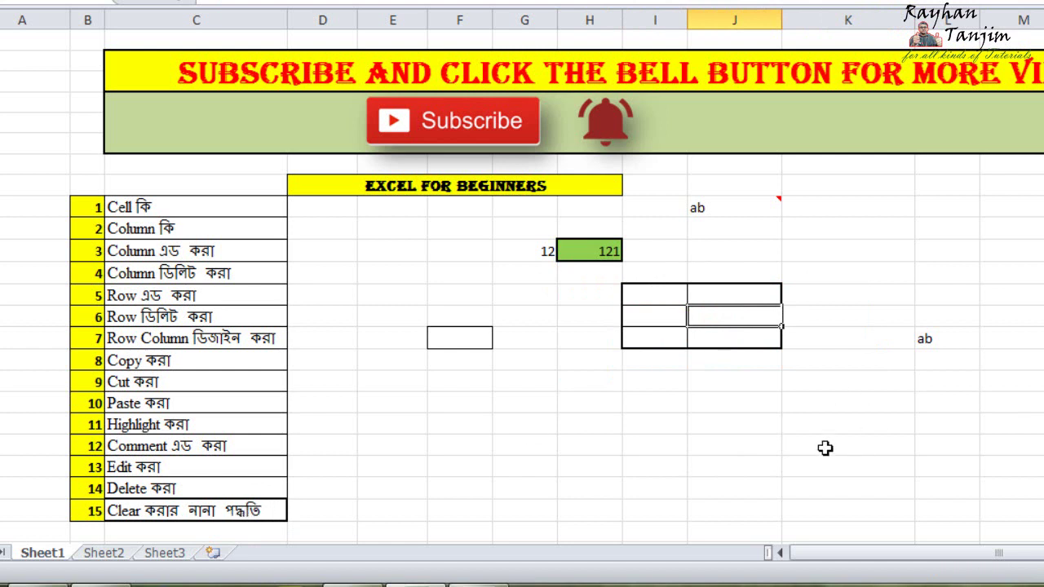
Enter 'f' into cells I5, I6, J7 and J6 of the bordered table.
click(654, 294)
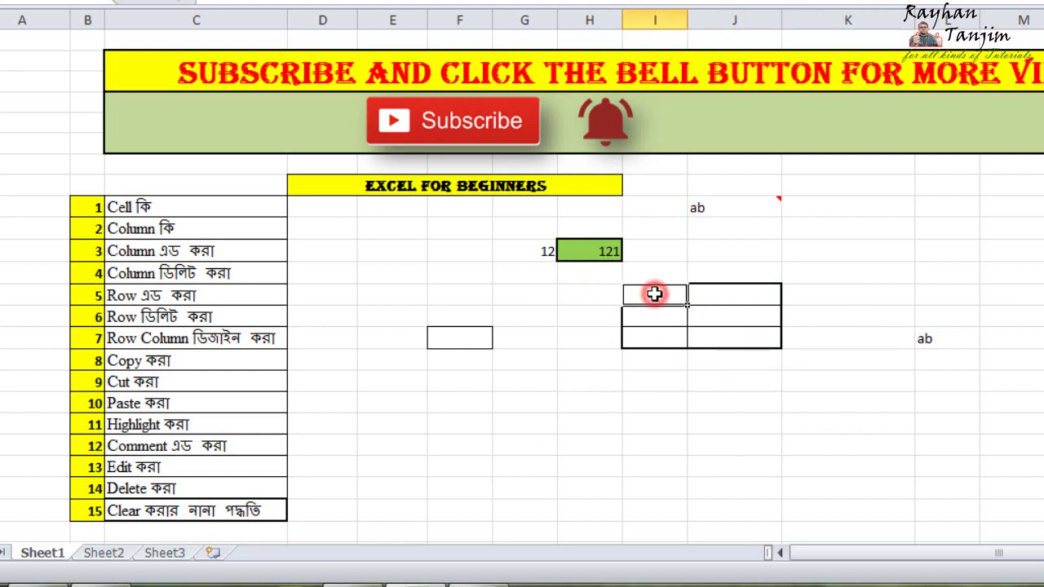
text(f)
click(658, 315)
text(f)
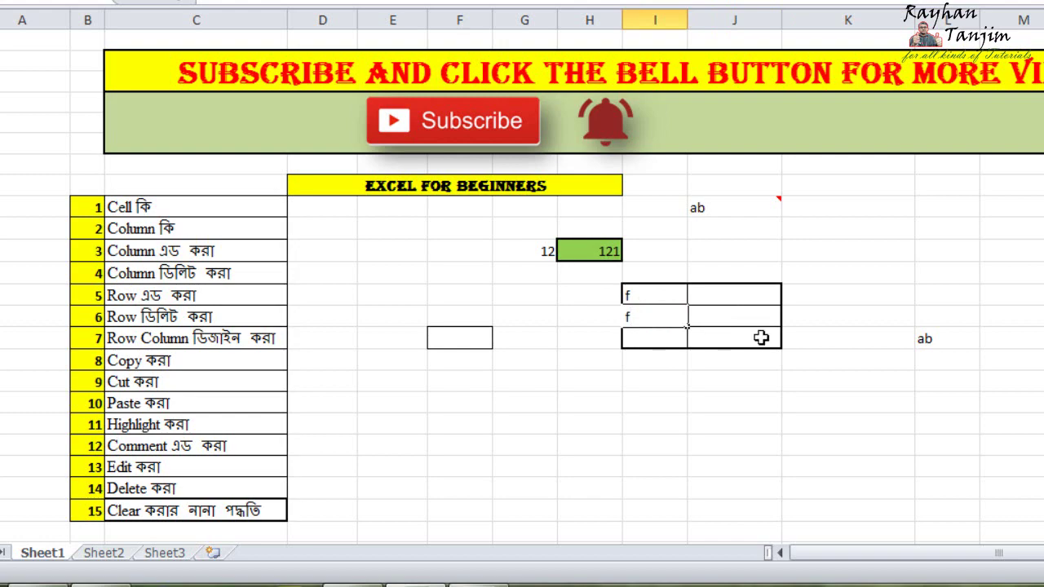
click(759, 338)
text(f)
click(746, 315)
text(f)
click(851, 380)
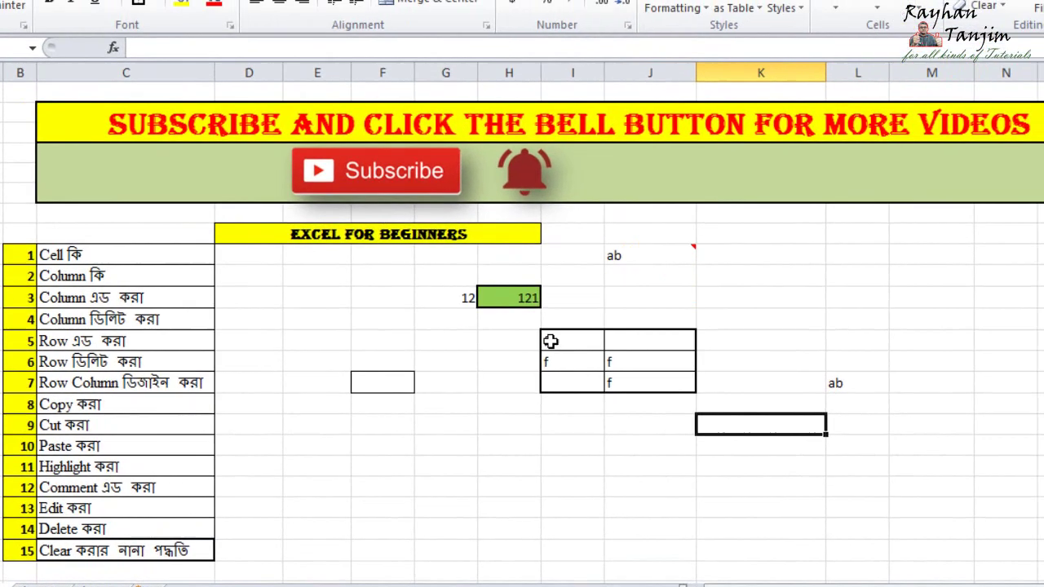
Clear the f entries from I5:J7 using the Clear menu, keeping the borders.
drag(667, 296, 763, 343)
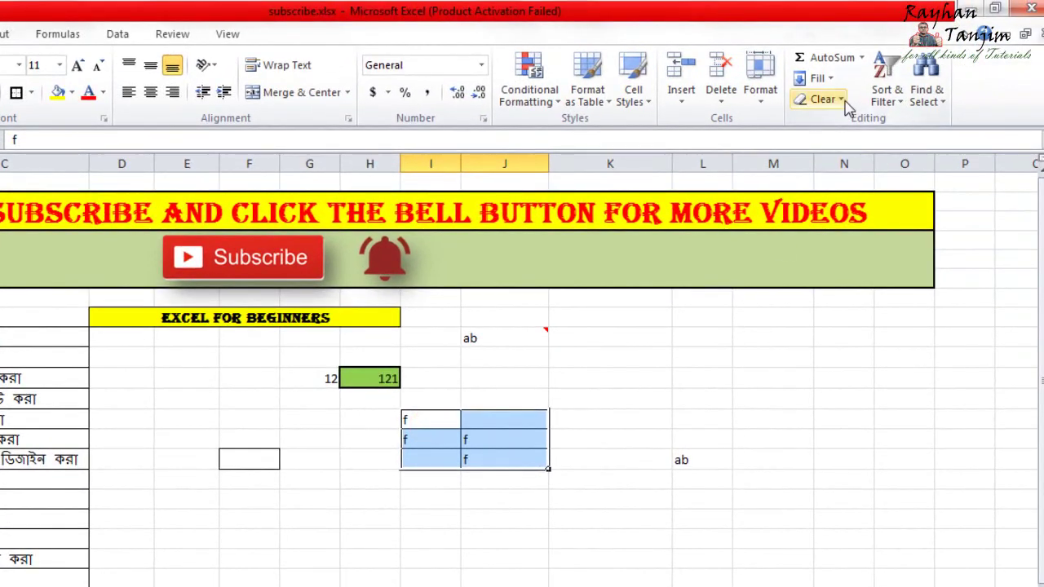
click(840, 100)
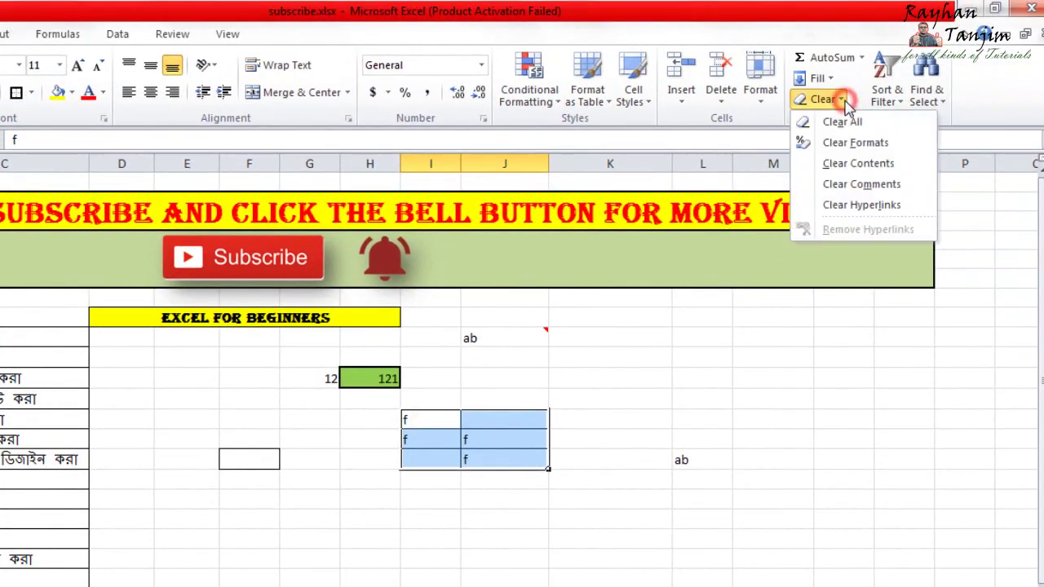
click(858, 164)
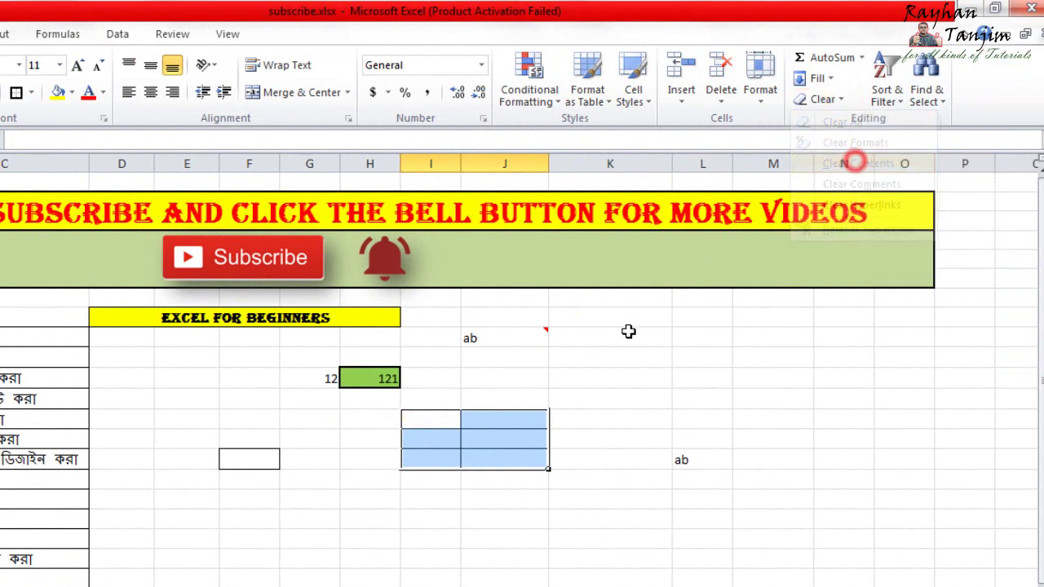
click(517, 538)
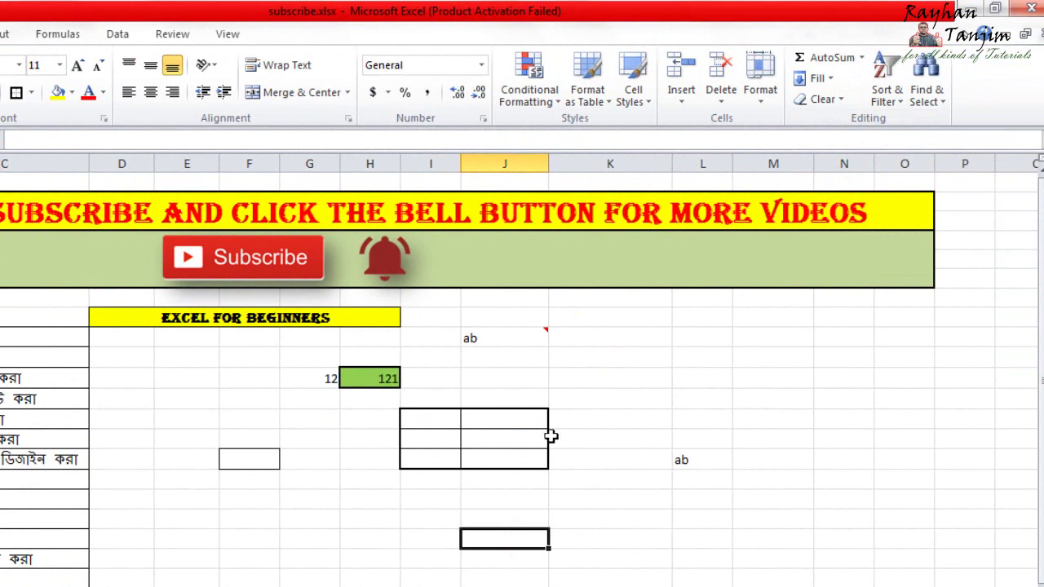
Undo to restore the f entries, then apply Clear Formats to I5:J7.
key(ctrl+z)
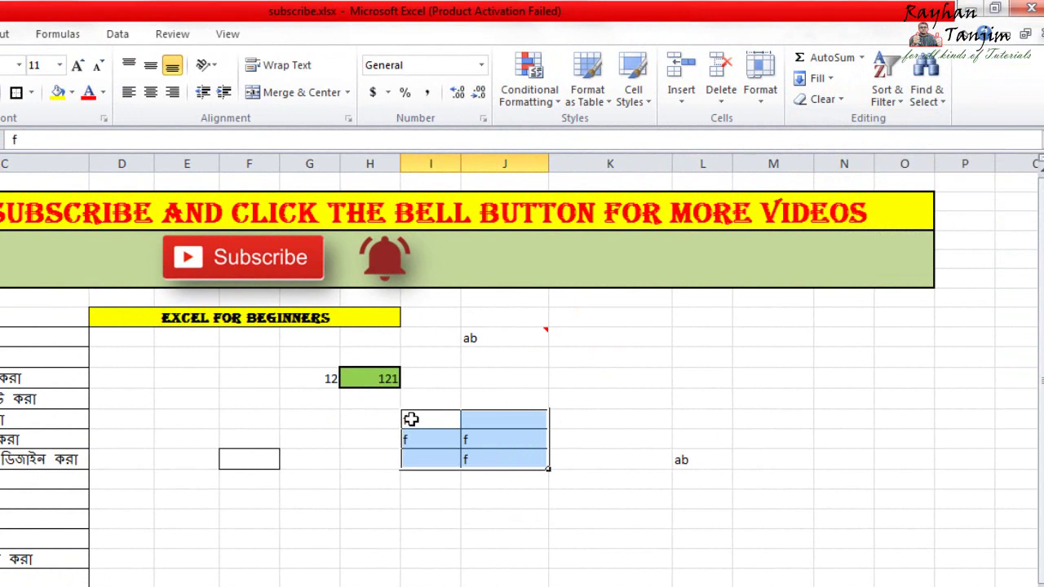
drag(416, 417, 506, 449)
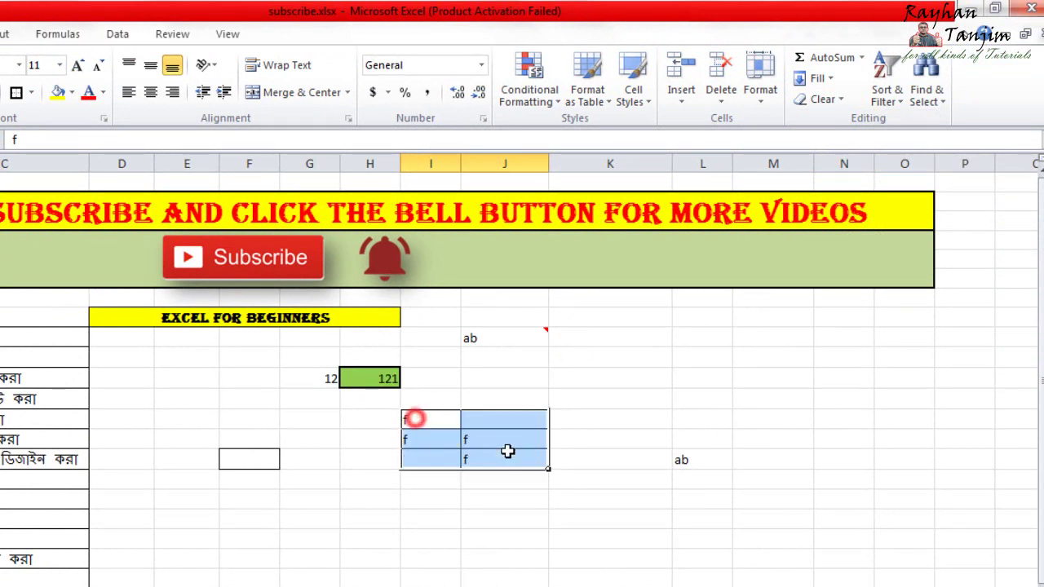
click(840, 102)
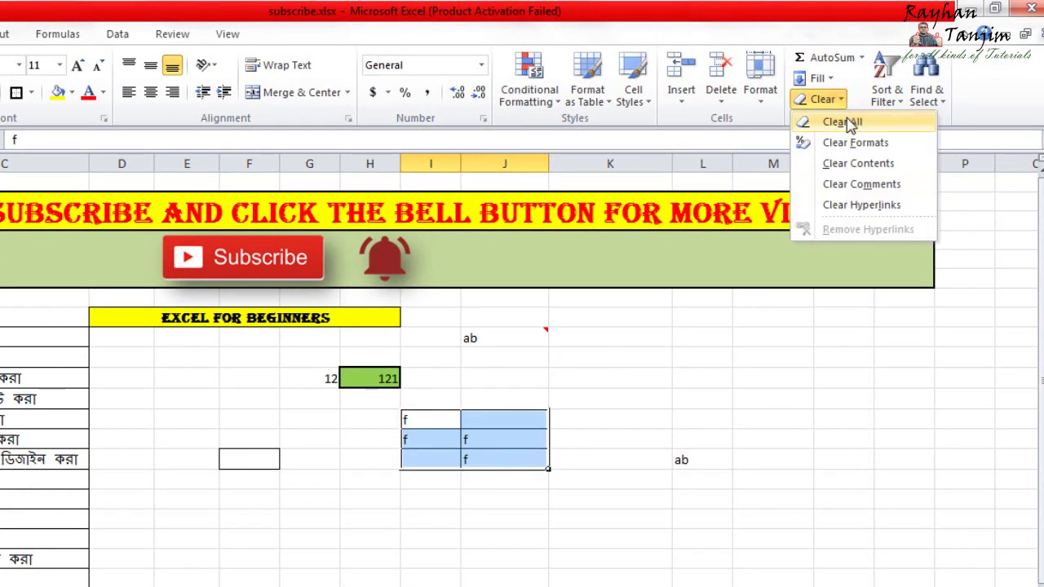
click(851, 143)
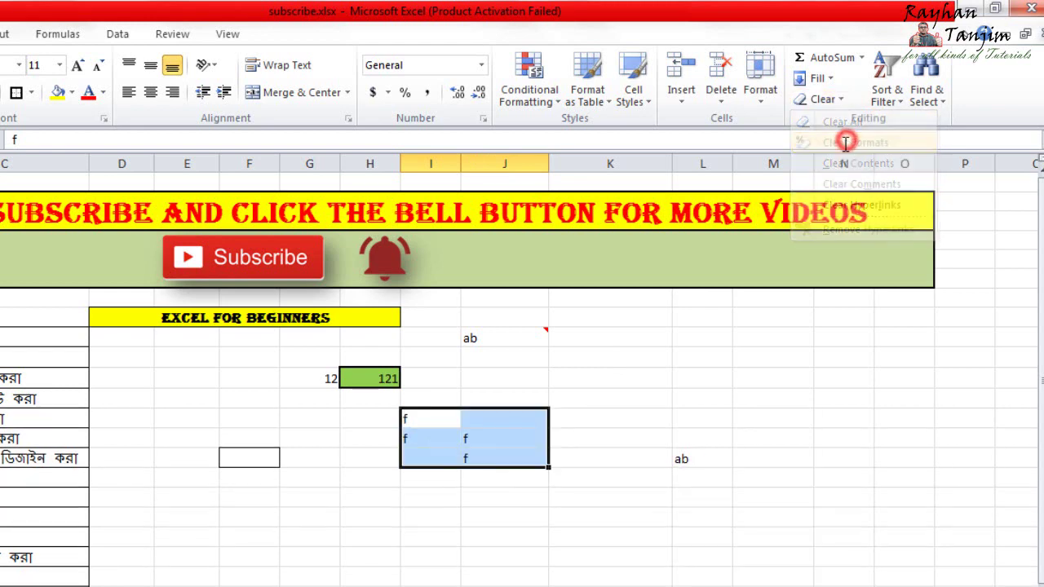
click(625, 453)
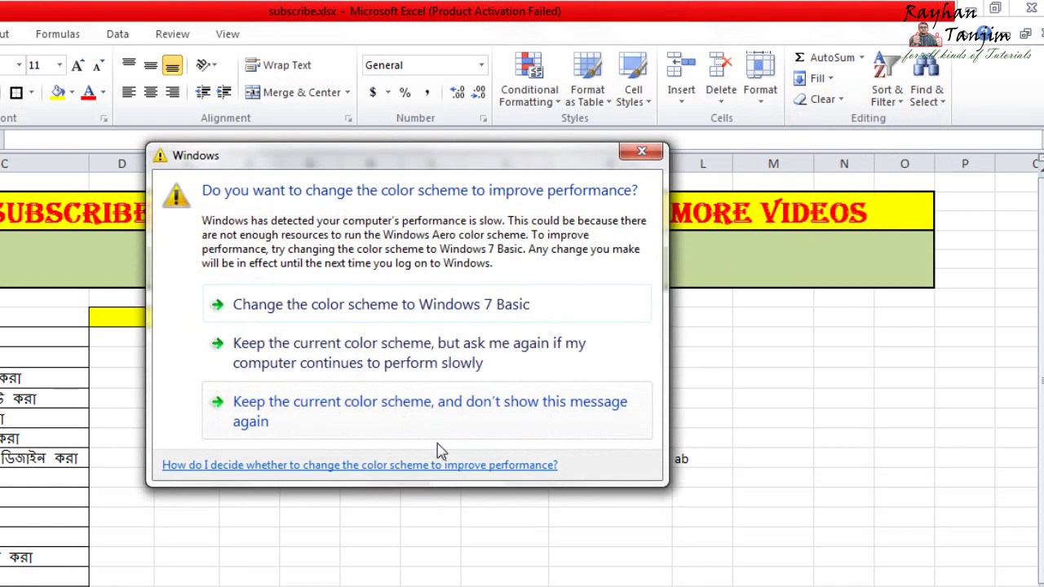
click(346, 358)
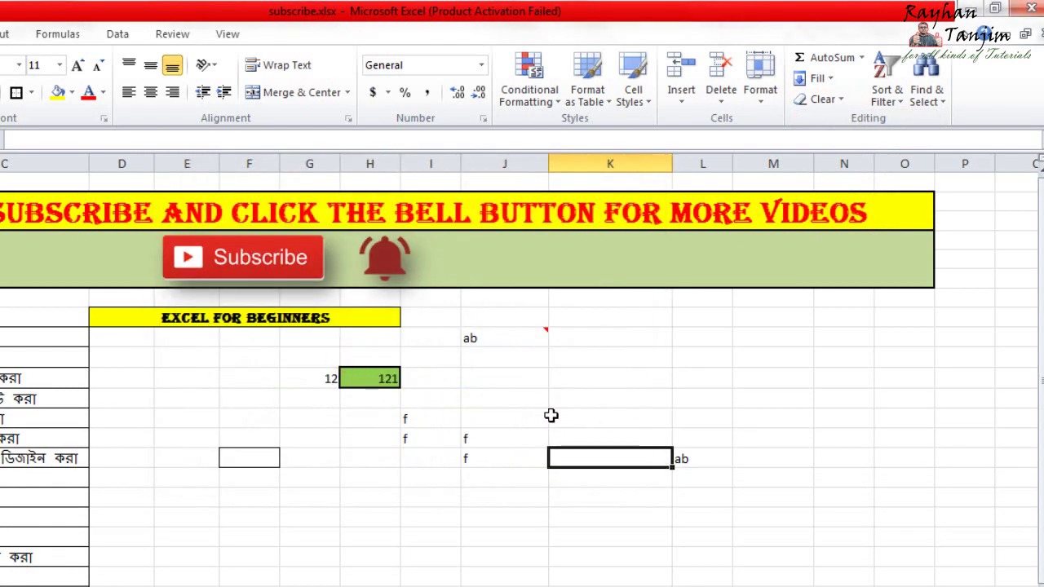
Apply Clear All to I5:J7 so the range is completely blank.
click(416, 417)
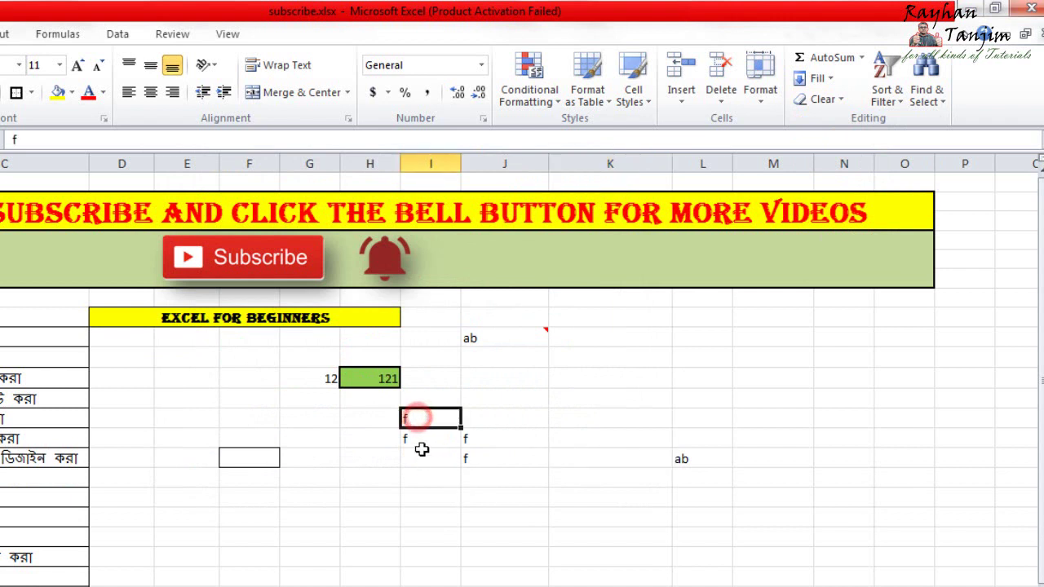
click(421, 441)
key(ctrl+z)
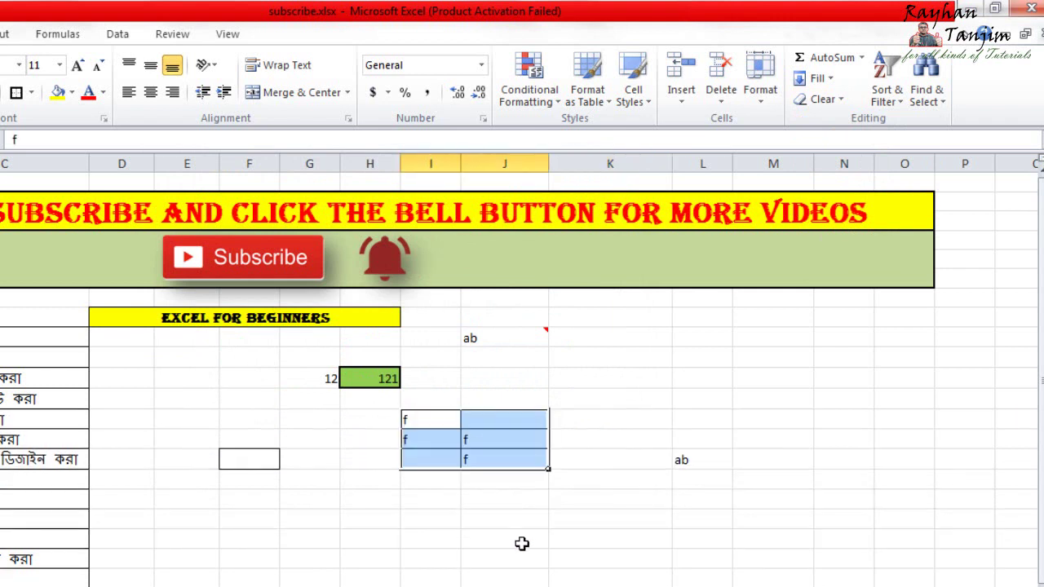
click(822, 99)
click(842, 121)
click(591, 425)
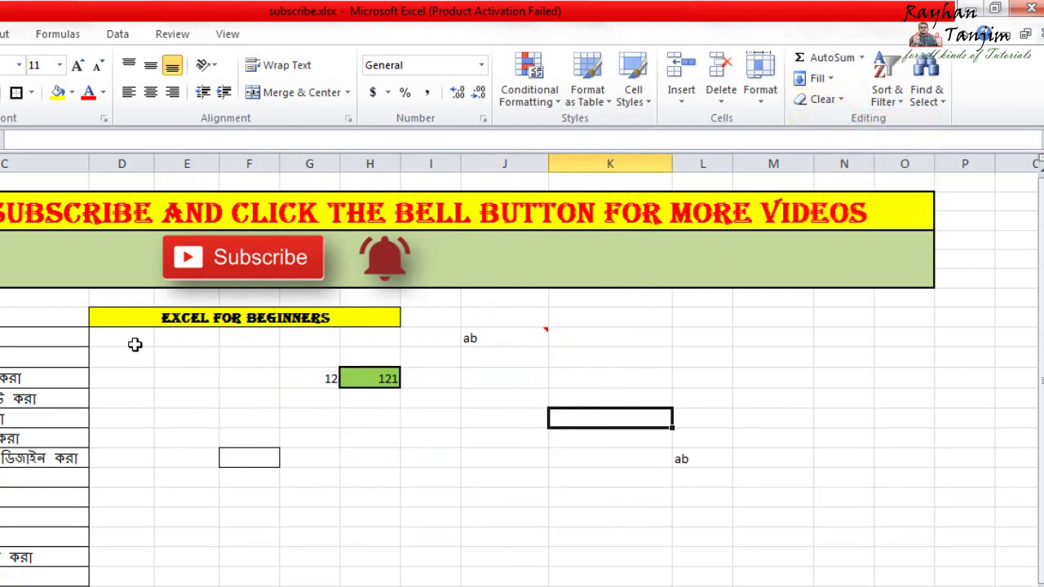
Apply Clear All to D5:L13, removing the ab entries, 12 and the green 121 cell.
drag(134, 344, 681, 498)
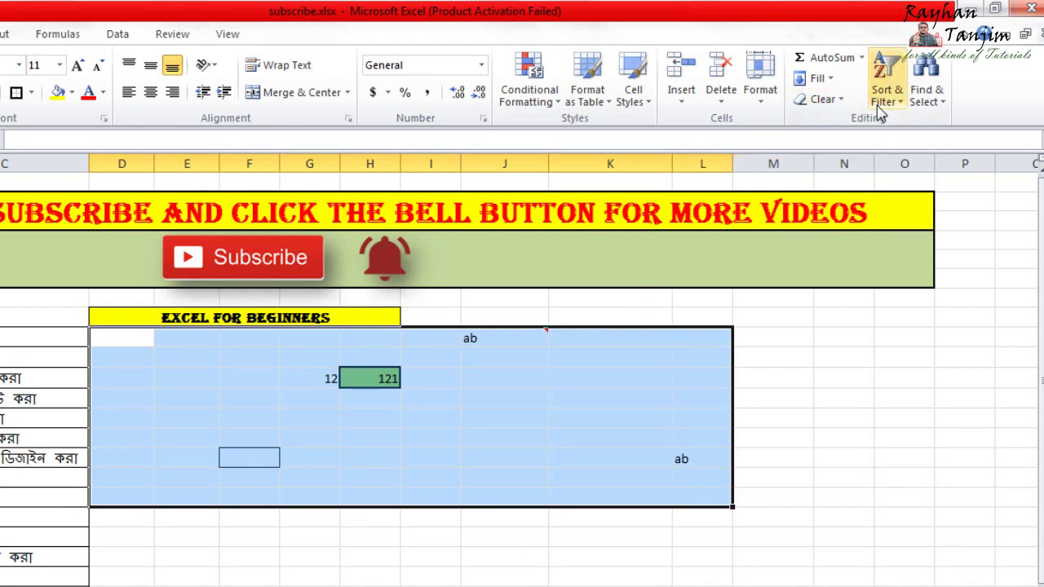
click(822, 98)
click(842, 122)
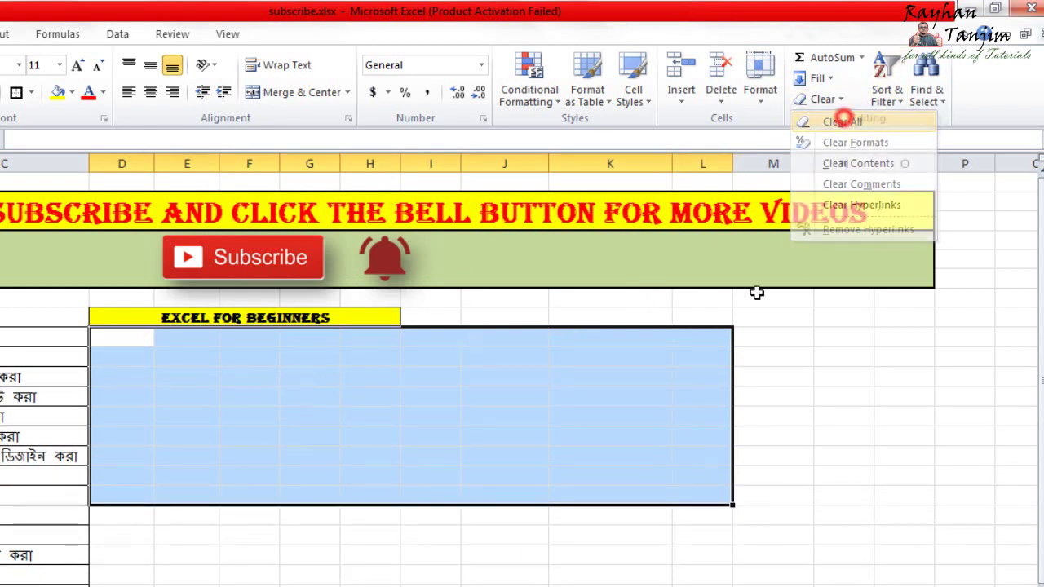
click(786, 434)
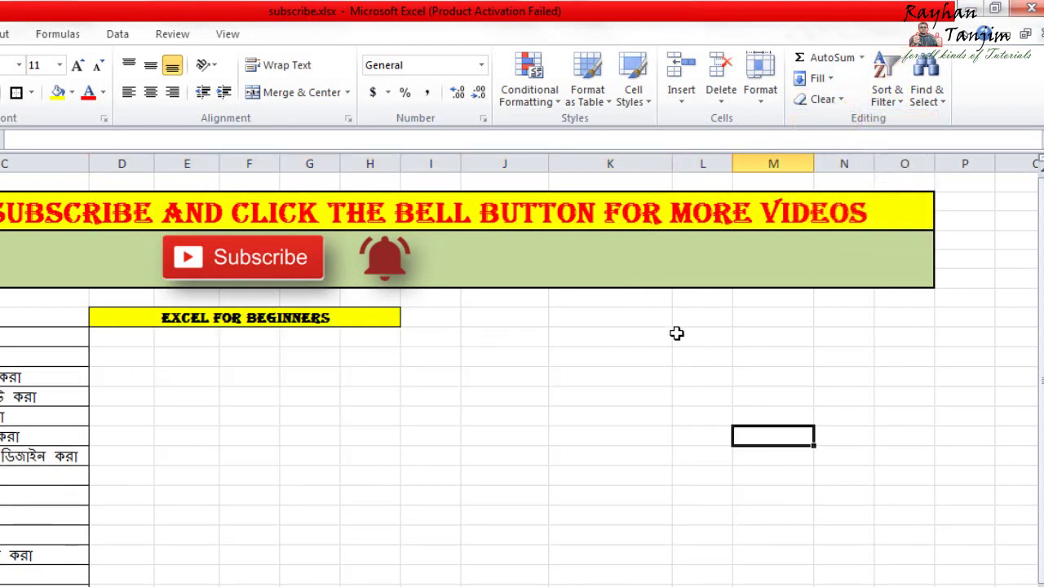